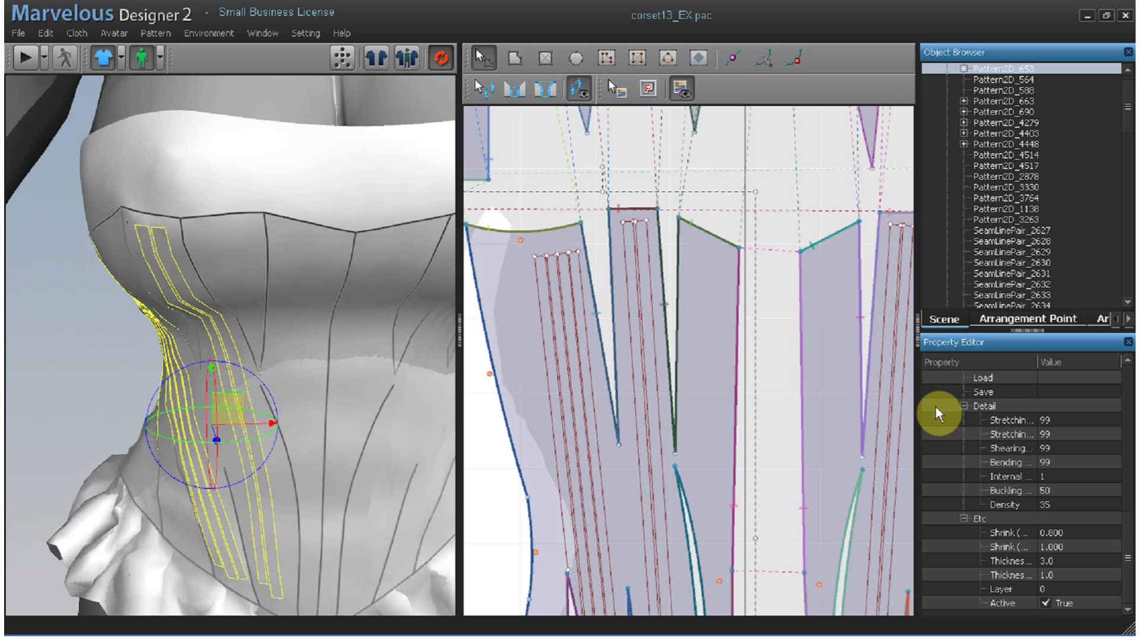
Draw a rectangular pattern piece, about 7.6 by 19.3 mm, over the upper end of the narrow front panel's inner boning channel
{"action": "left_click", "coordinate": [544, 57]}
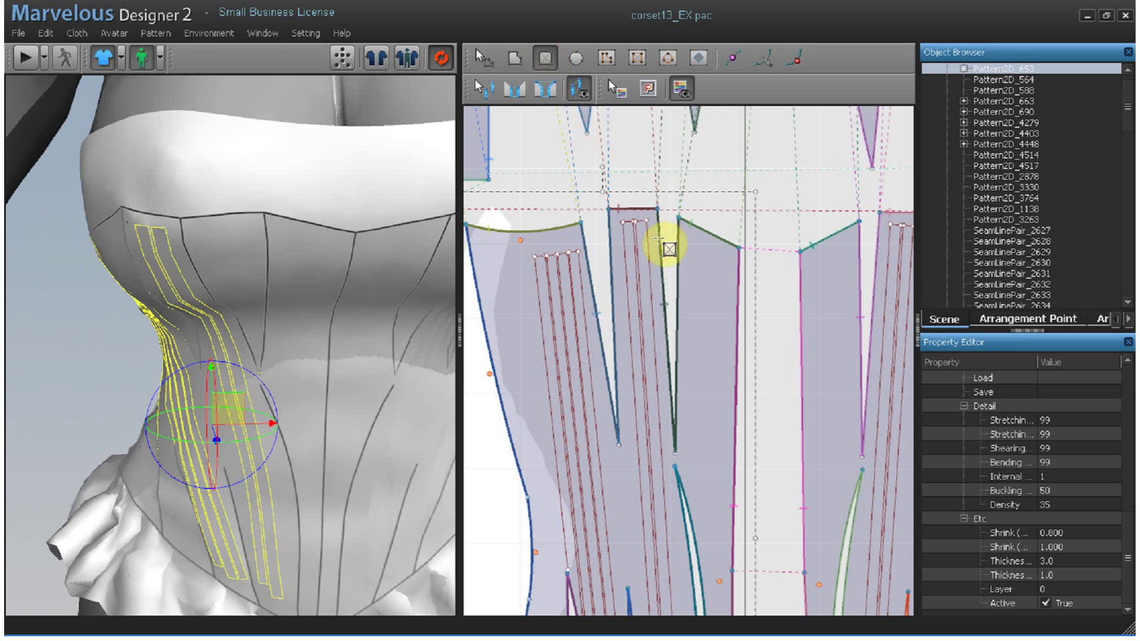
{"action": "scroll", "coordinate": [658, 242], "scroll_direction": "up", "scroll_amount": 1}
{"action": "scroll", "coordinate": [660, 246], "scroll_direction": "down", "scroll_amount": 5}
{"action": "middle_click_drag", "start_coordinate": [601, 199], "coordinate": [726, 436]}
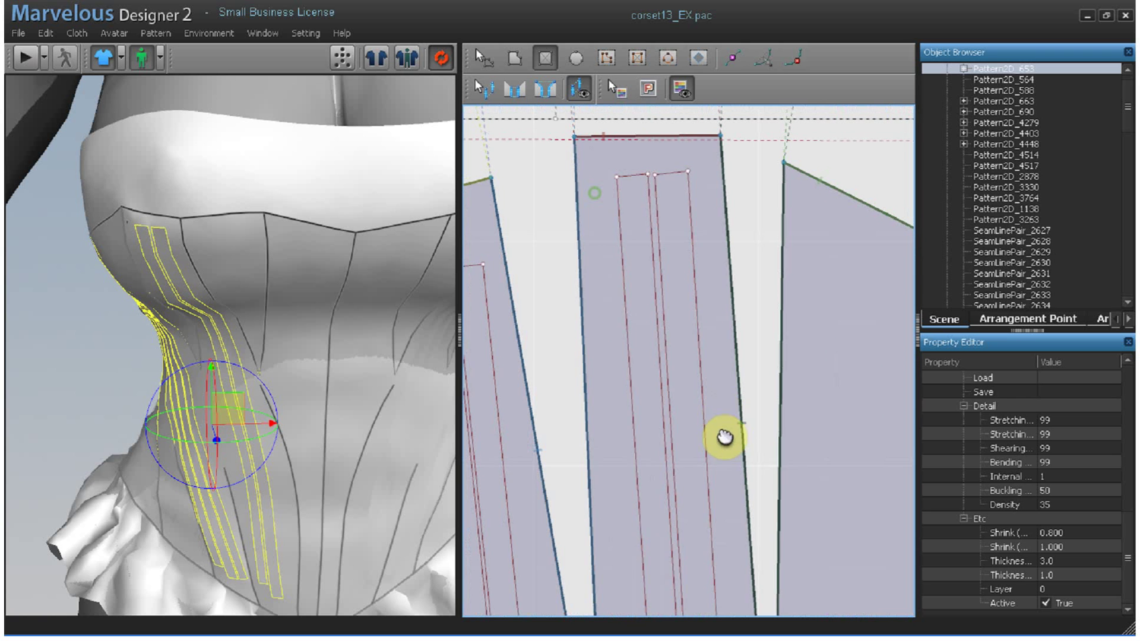
{"action": "mouse_move", "coordinate": [654, 184]}
{"action": "left_mouse_down"}
{"action": "mouse_move", "coordinate": [687, 229]}
{"action": "mouse_move", "coordinate": [687, 268]}
{"action": "left_mouse_up"}
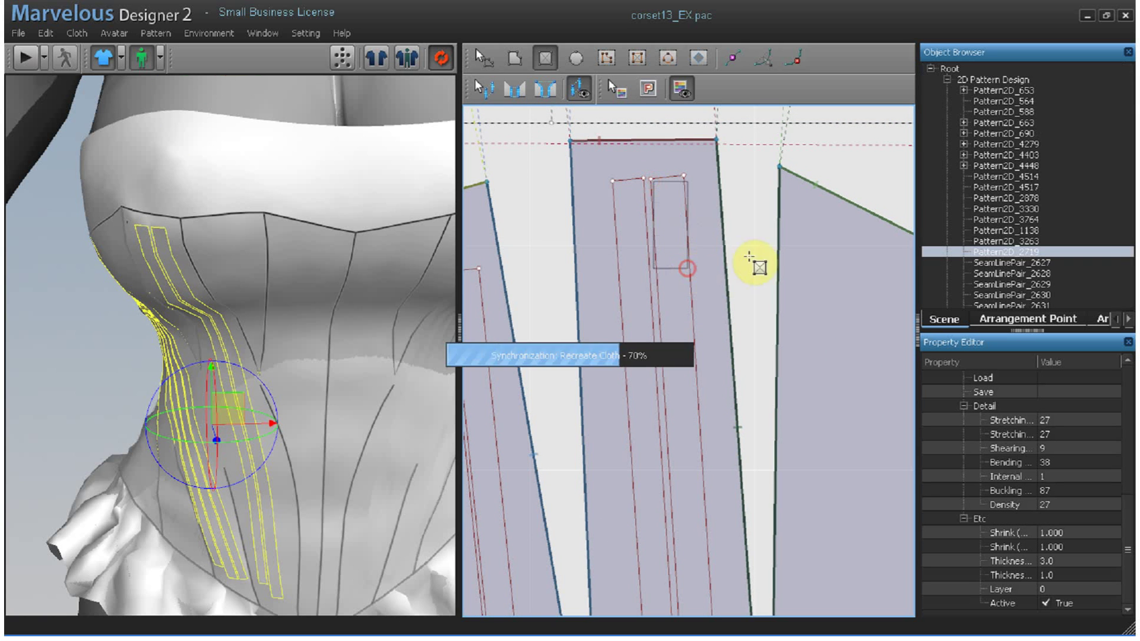
Adjust the rectangle's two upper corners to match the slanted upper end of the boning channel
{"action": "left_click", "coordinate": [486, 58]}
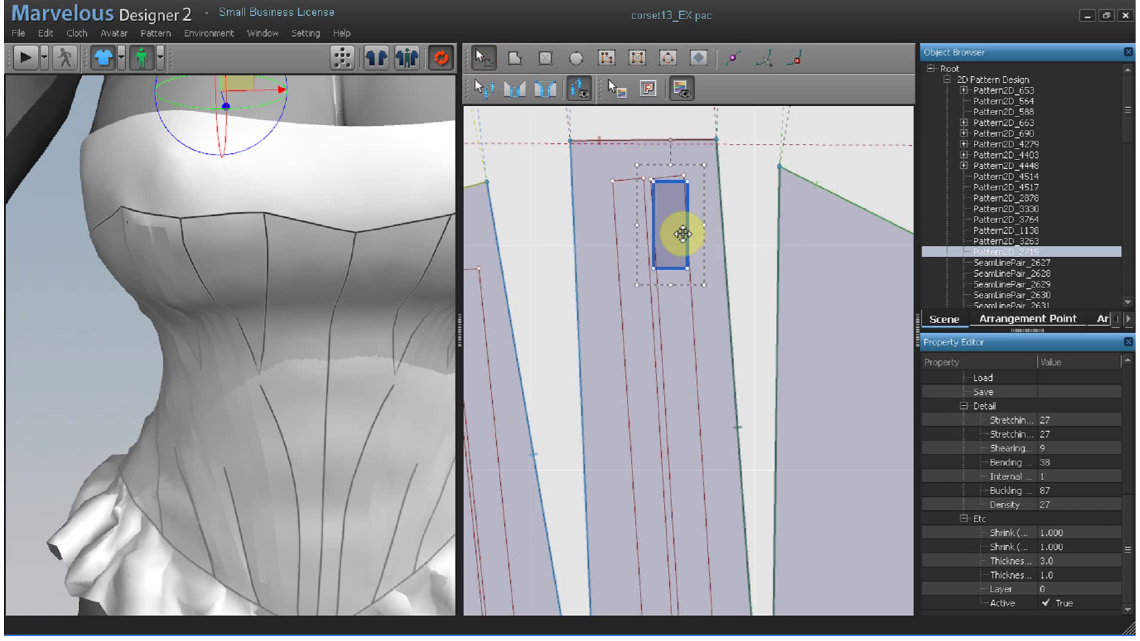
{"action": "left_click", "coordinate": [657, 184]}
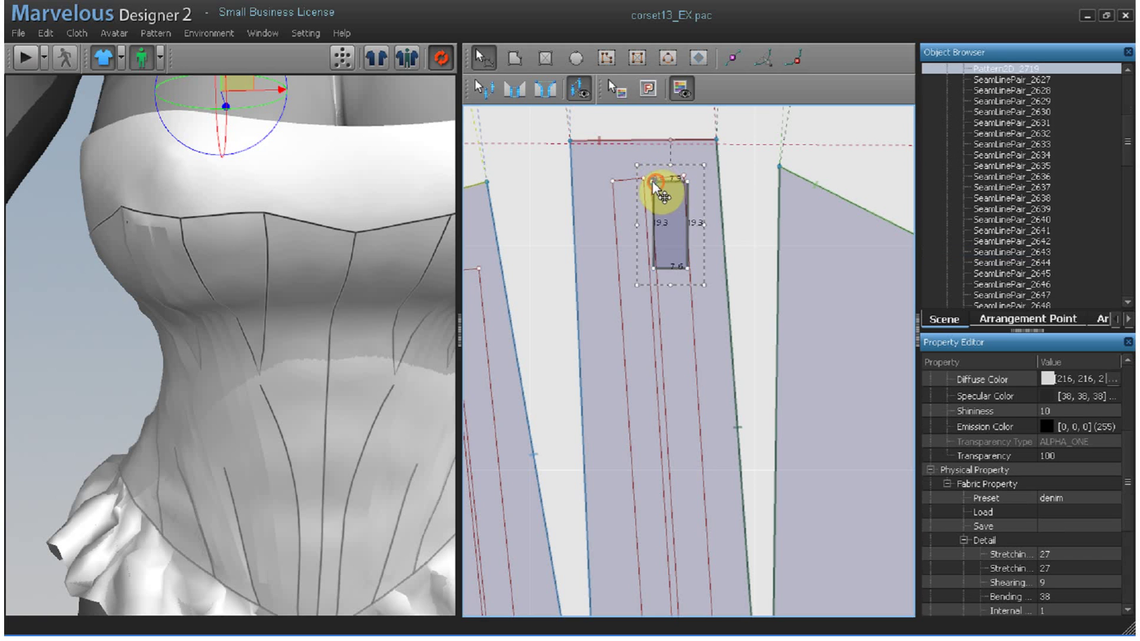
{"action": "left_click_drag", "start_coordinate": [685, 177], "coordinate": [686, 174]}
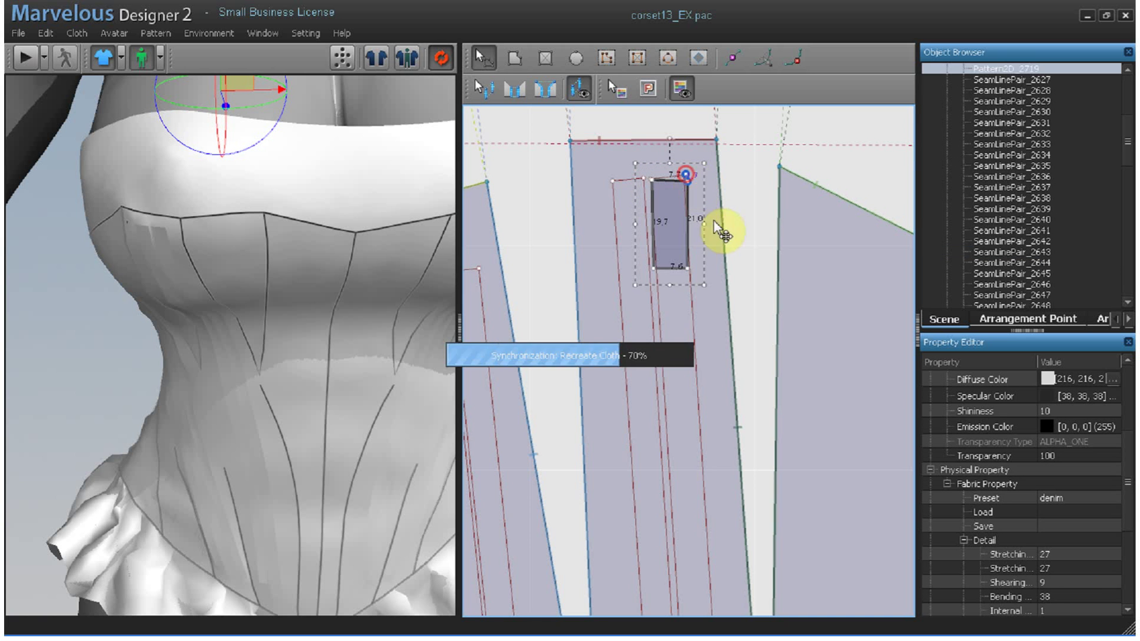
Extend the rectangle's lower edge down along the boning channel to the channel's lower end, forming a long strip
{"action": "left_click_drag", "start_coordinate": [670, 275], "coordinate": [697, 586]}
{"action": "middle_click_drag", "start_coordinate": [739, 561], "coordinate": [681, 114]}
{"action": "left_click_drag", "start_coordinate": [634, 177], "coordinate": [656, 586]}
{"action": "middle_click_drag", "start_coordinate": [695, 567], "coordinate": [651, 122]}
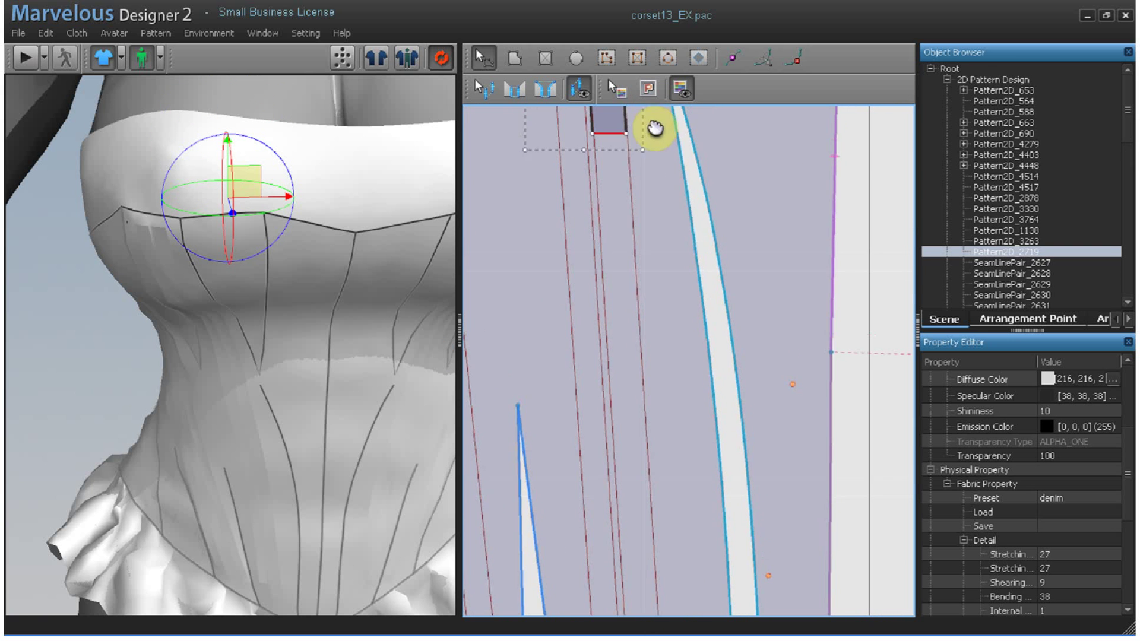
{"action": "left_click_drag", "start_coordinate": [616, 143], "coordinate": [639, 521]}
{"action": "middle_click_drag", "start_coordinate": [669, 473], "coordinate": [653, 118]}
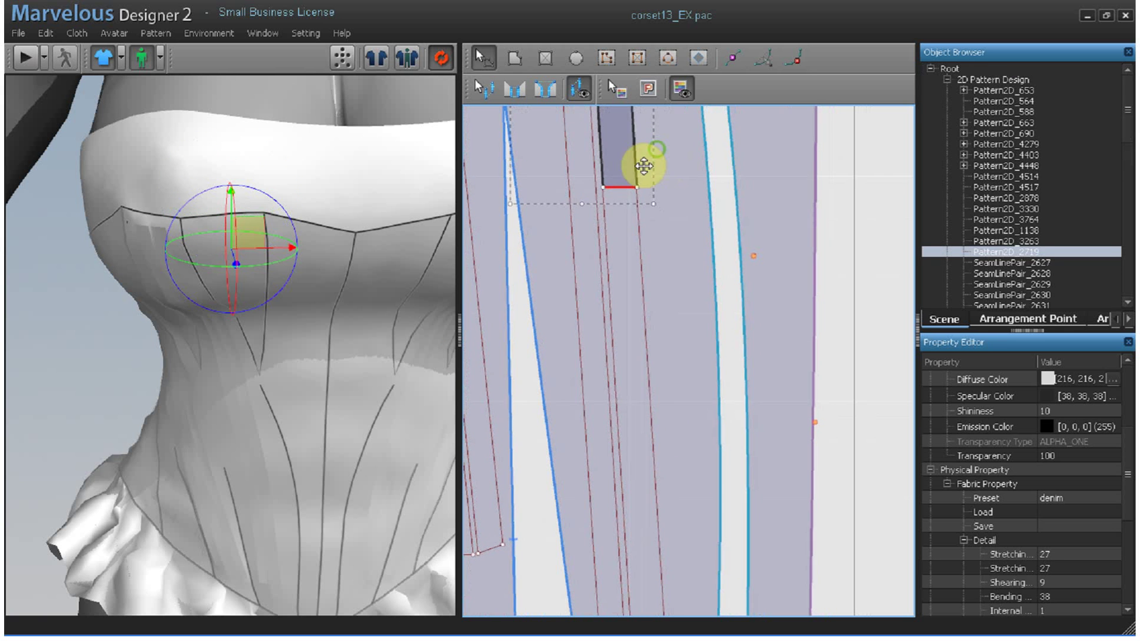
{"action": "left_click_drag", "start_coordinate": [620, 193], "coordinate": [644, 570]}
{"action": "middle_click_drag", "start_coordinate": [693, 591], "coordinate": [670, 229]}
{"action": "left_click_drag", "start_coordinate": [621, 204], "coordinate": [628, 351]}
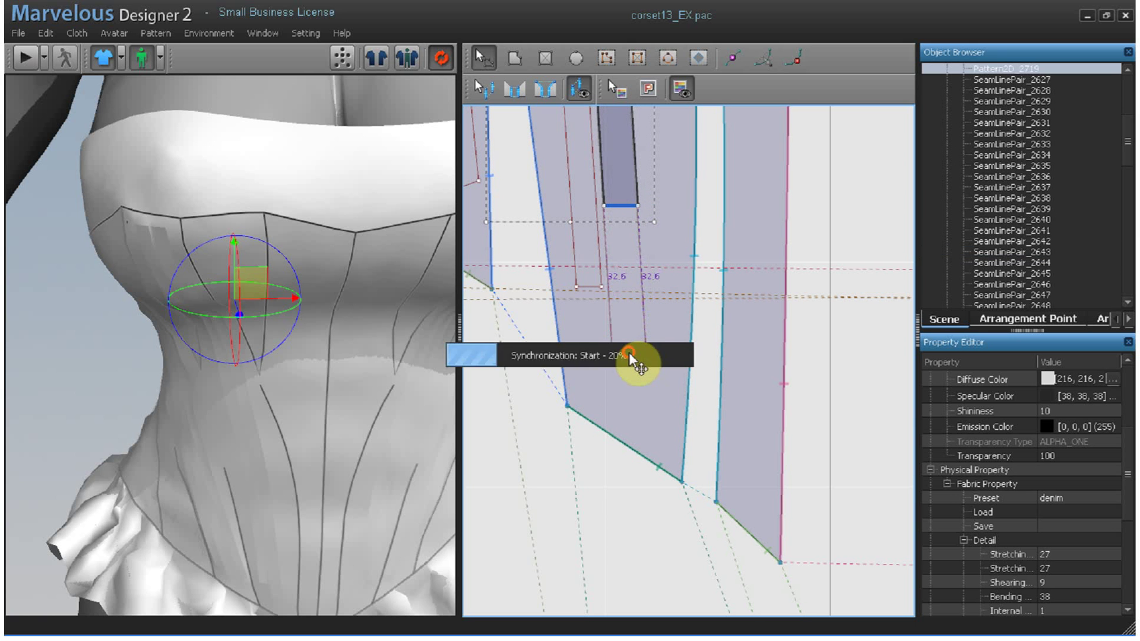
Move the long strip off the boning channel to the inner front panel, overlapping the centre gap
{"action": "middle_click_drag", "start_coordinate": [683, 212], "coordinate": [704, 303]}
{"action": "right_click_drag", "start_coordinate": [704, 303], "coordinate": [697, 311]}
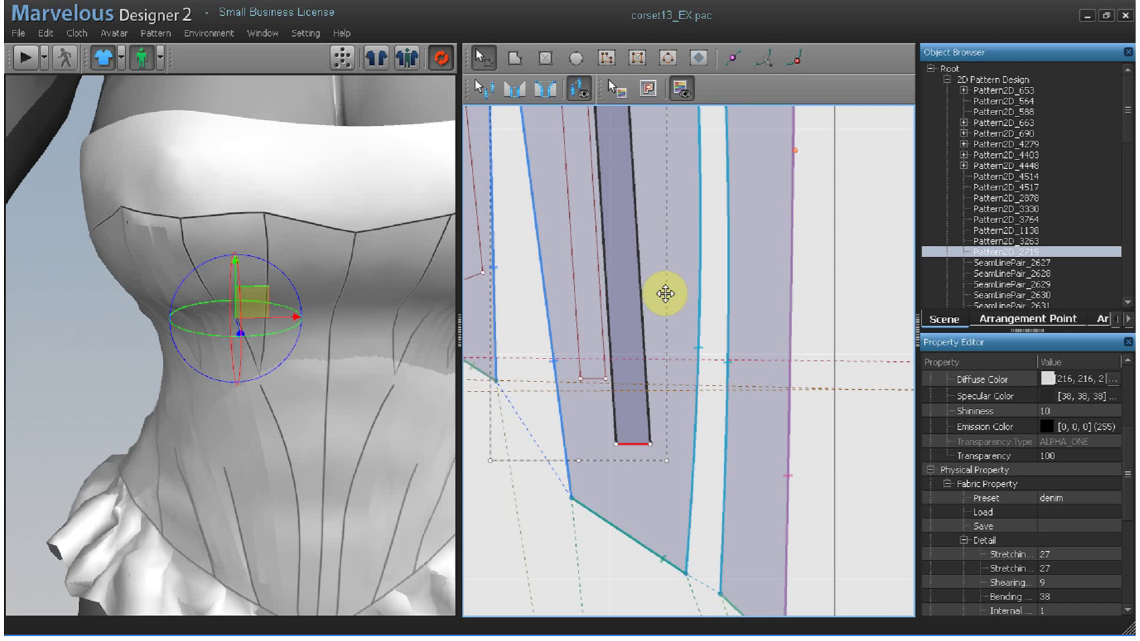
{"action": "left_click", "coordinate": [623, 244]}
{"action": "key", "text": "ctrl+c"}
{"action": "key", "text": "ctrl+v"}
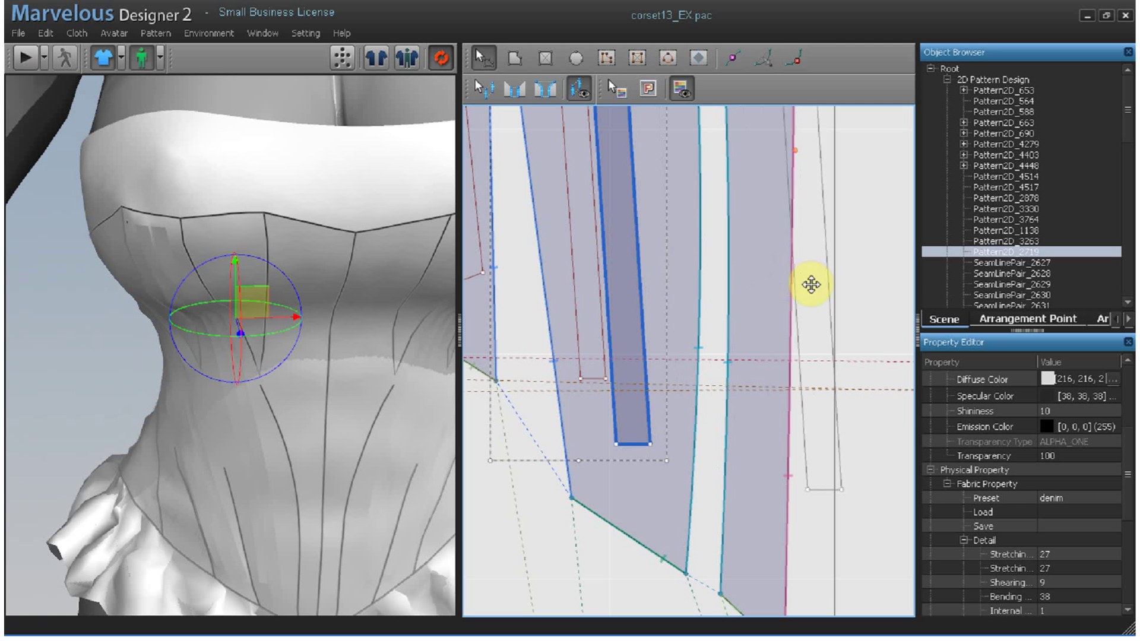
{"action": "left_click", "coordinate": [837, 297]}
{"action": "scroll", "coordinate": [725, 310], "scroll_direction": "down", "scroll_amount": 3}
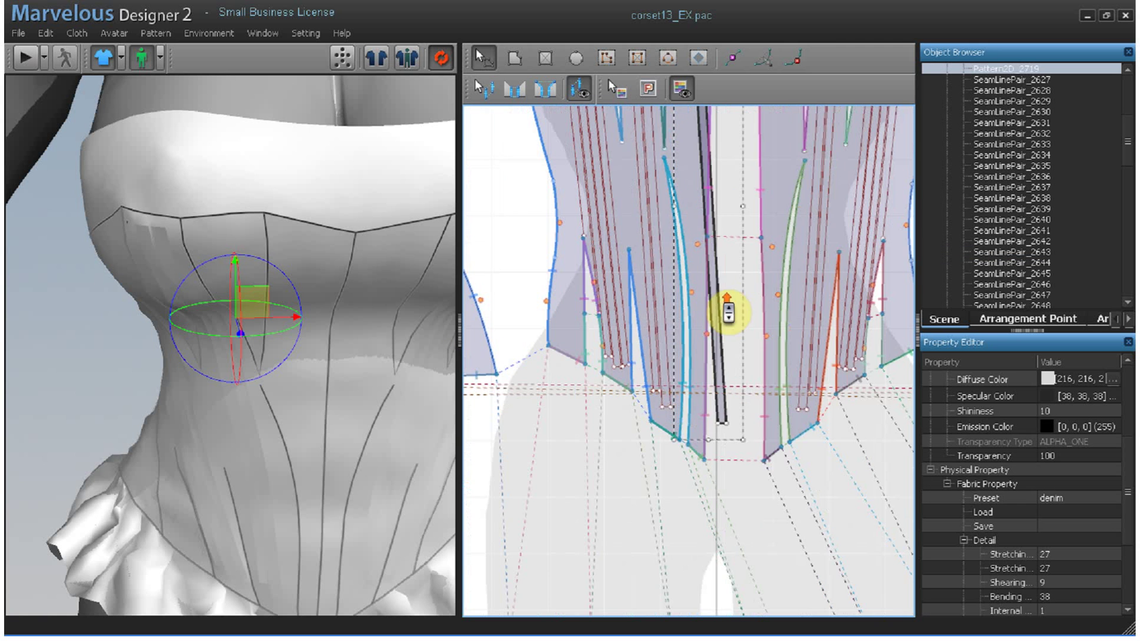
{"action": "middle_click_drag", "start_coordinate": [669, 202], "coordinate": [611, 387]}
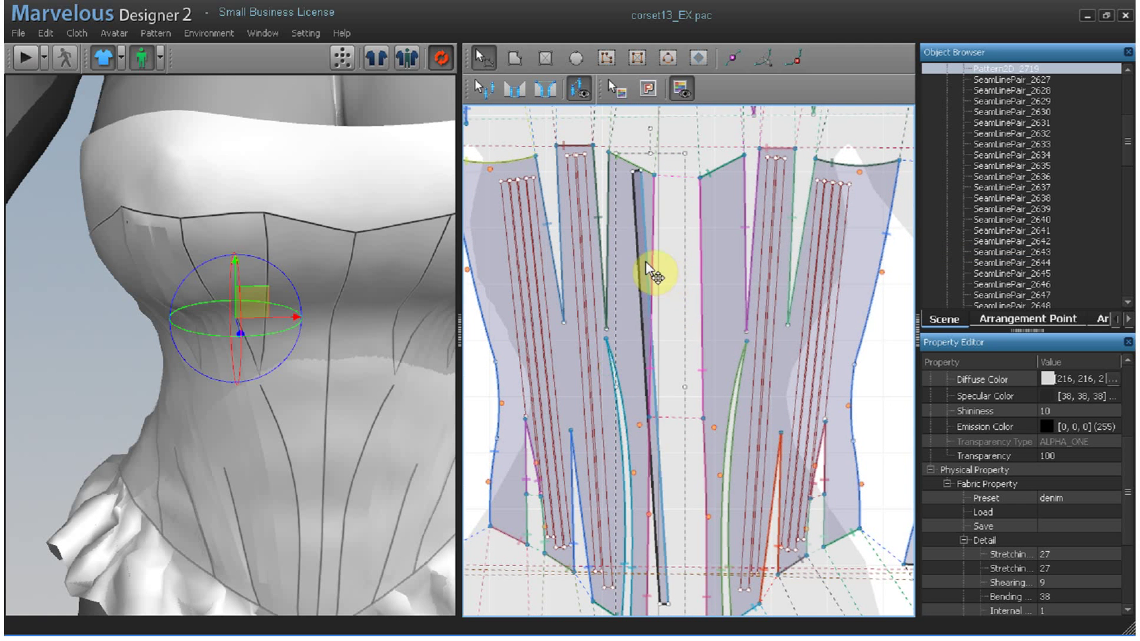
{"action": "scroll", "coordinate": [656, 262], "scroll_direction": "down", "scroll_amount": 2}
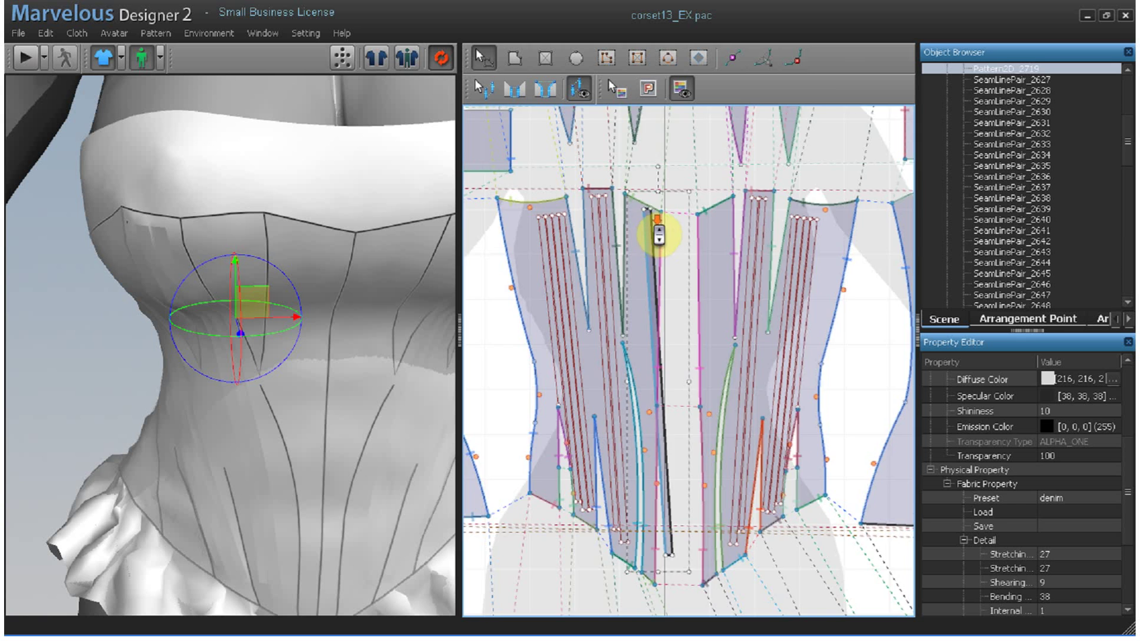
{"action": "scroll", "coordinate": [656, 237], "scroll_direction": "up", "scroll_amount": 4}
{"action": "scroll", "coordinate": [568, 231], "scroll_direction": "up", "scroll_amount": 2}
{"action": "middle_click_drag", "start_coordinate": [567, 230], "coordinate": [597, 284]}
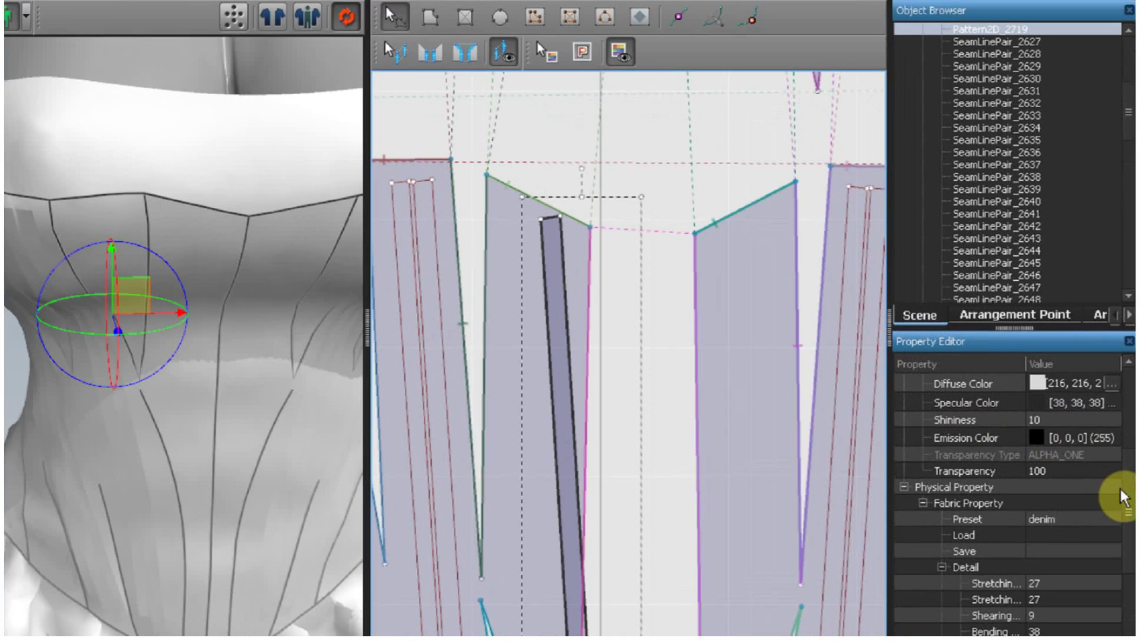
Set the strip's diffuse color to pink (255, 85, 255) and its ambient color to dark grey (36, 36, 36)
{"action": "left_click_drag", "start_coordinate": [1123, 489], "coordinate": [1125, 446]}
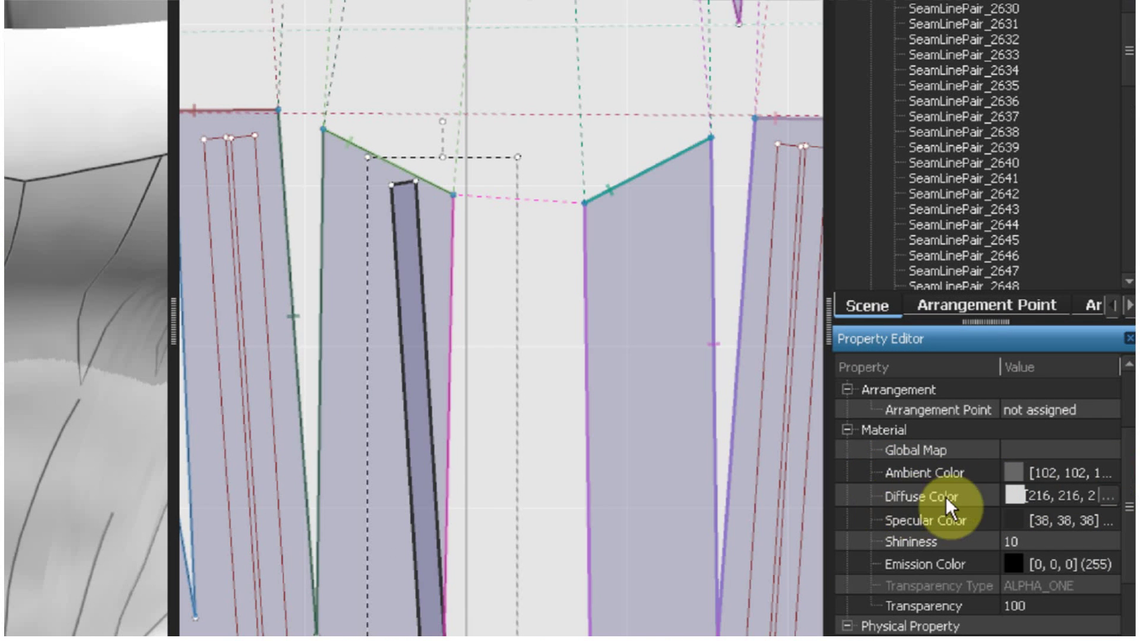
{"action": "left_click", "coordinate": [1108, 496]}
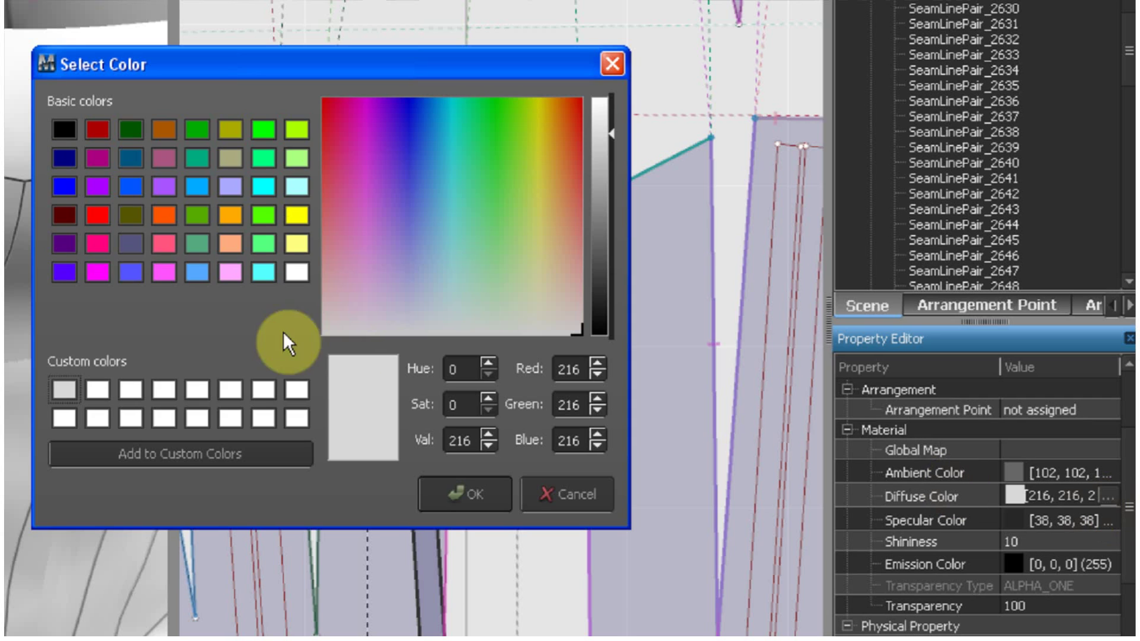
{"action": "left_click", "coordinate": [164, 269]}
{"action": "left_click", "coordinate": [462, 493]}
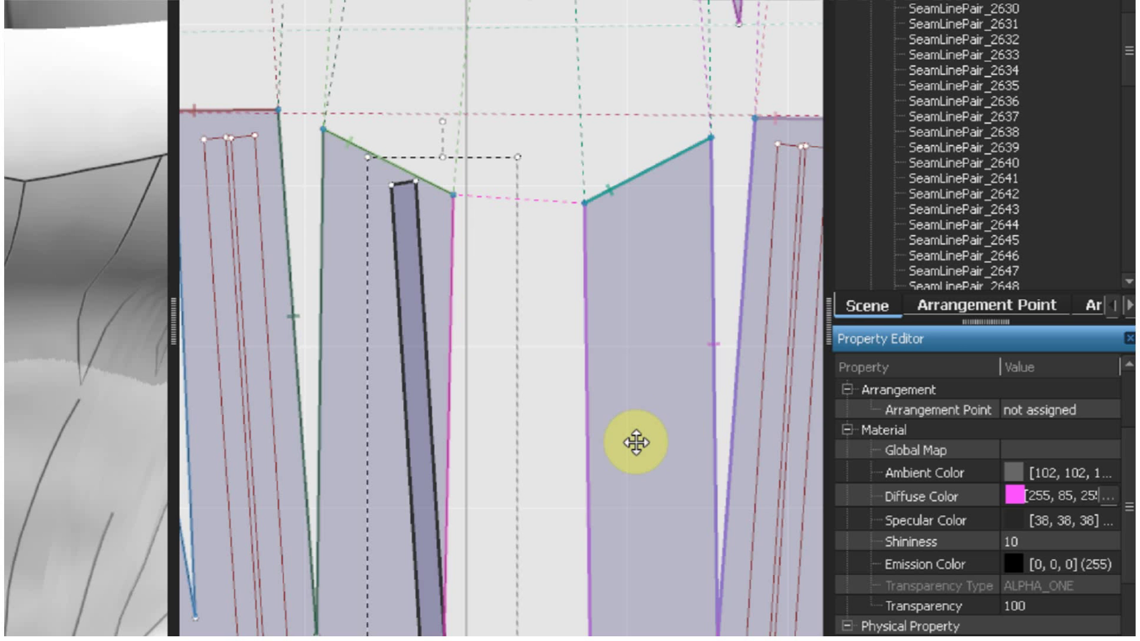
{"action": "left_click", "coordinate": [1108, 472]}
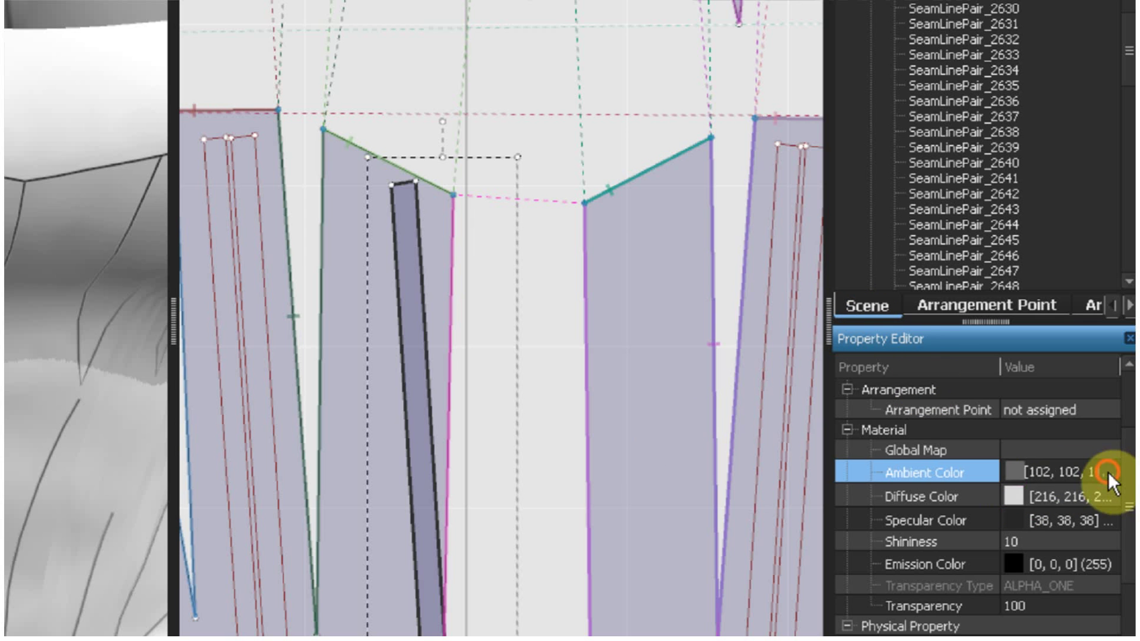
{"action": "left_click", "coordinate": [599, 299]}
{"action": "left_click", "coordinate": [464, 485]}
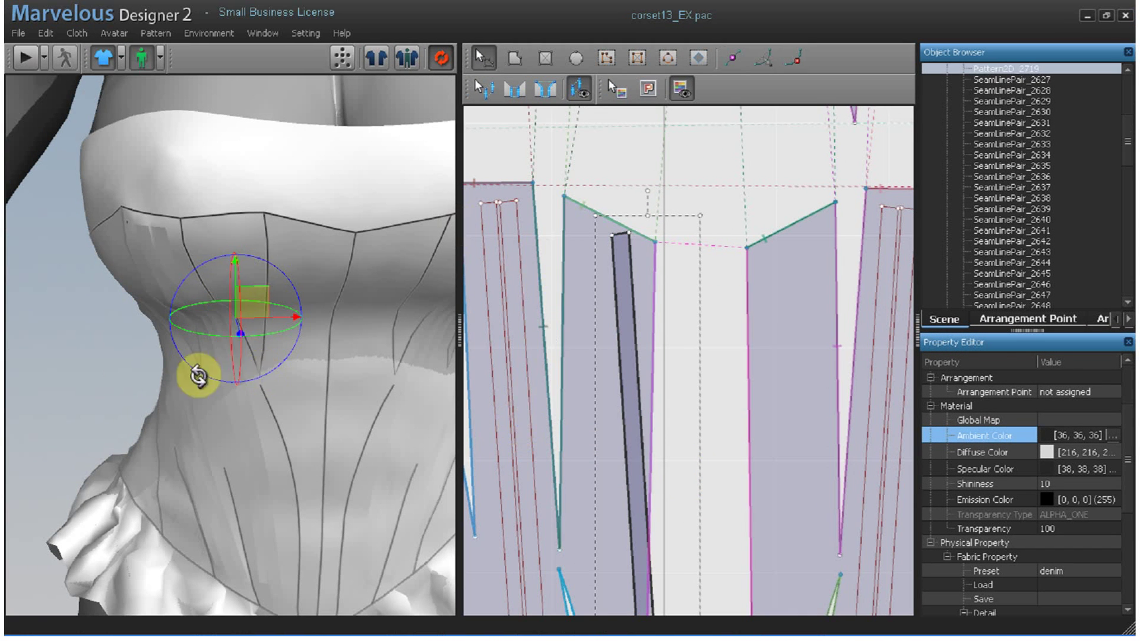
Pull the strip out of the body in the 3D view and place it upright in front of the corset's side
{"action": "middle_click_drag", "start_coordinate": [119, 369], "coordinate": [111, 366]}
{"action": "right_click_drag", "start_coordinate": [93, 376], "coordinate": [53, 375]}
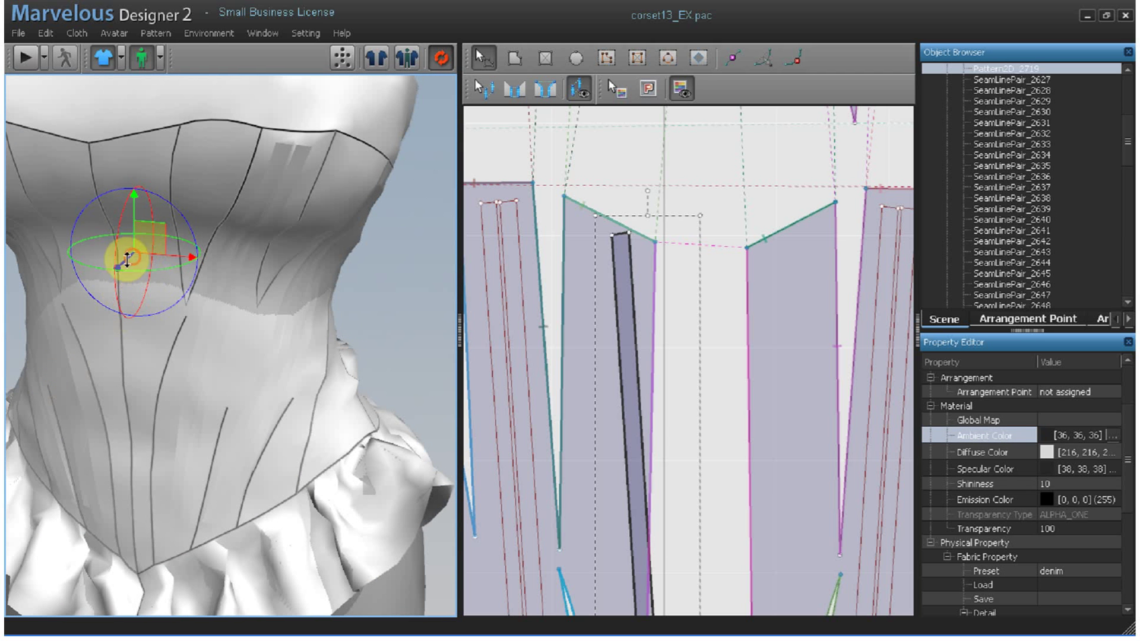
{"action": "left_click_drag", "start_coordinate": [127, 259], "coordinate": [18, 324]}
{"action": "left_click_drag", "start_coordinate": [104, 265], "coordinate": [6, 338]}
{"action": "mouse_move", "coordinate": [192, 359]}
{"action": "middle_mouse_down"}
{"action": "mouse_move", "coordinate": [225, 367]}
{"action": "mouse_move", "coordinate": [199, 361]}
{"action": "middle_mouse_up"}
{"action": "left_click_drag", "start_coordinate": [191, 298], "coordinate": [6, 394]}
{"action": "left_click_drag", "start_coordinate": [165, 321], "coordinate": [64, 405]}
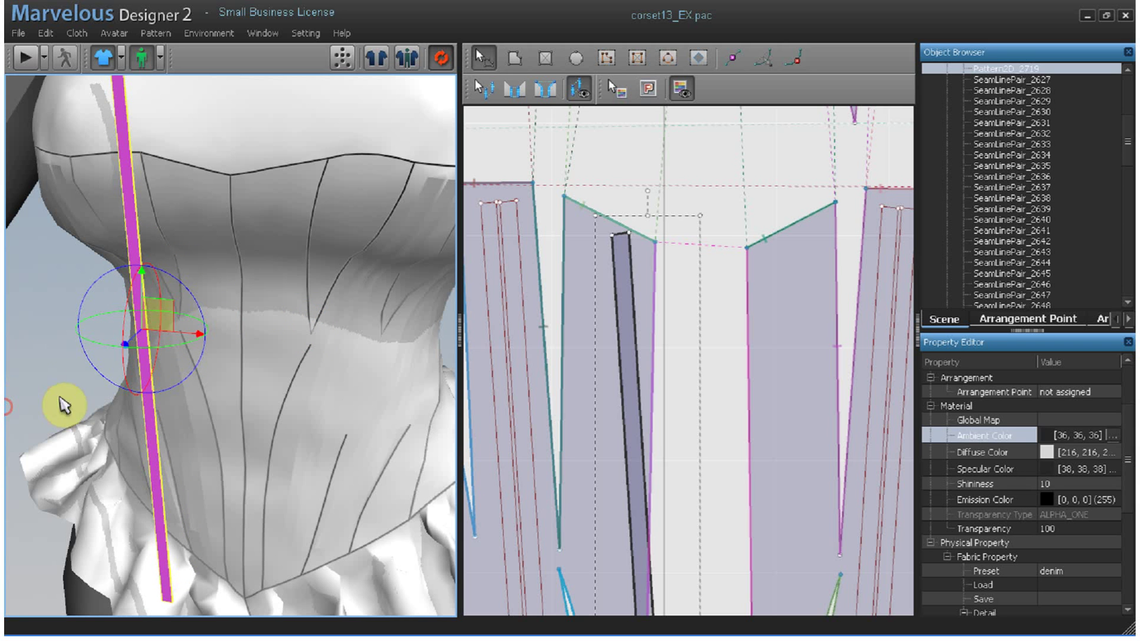
{"action": "left_click_drag", "start_coordinate": [147, 287], "coordinate": [140, 334]}
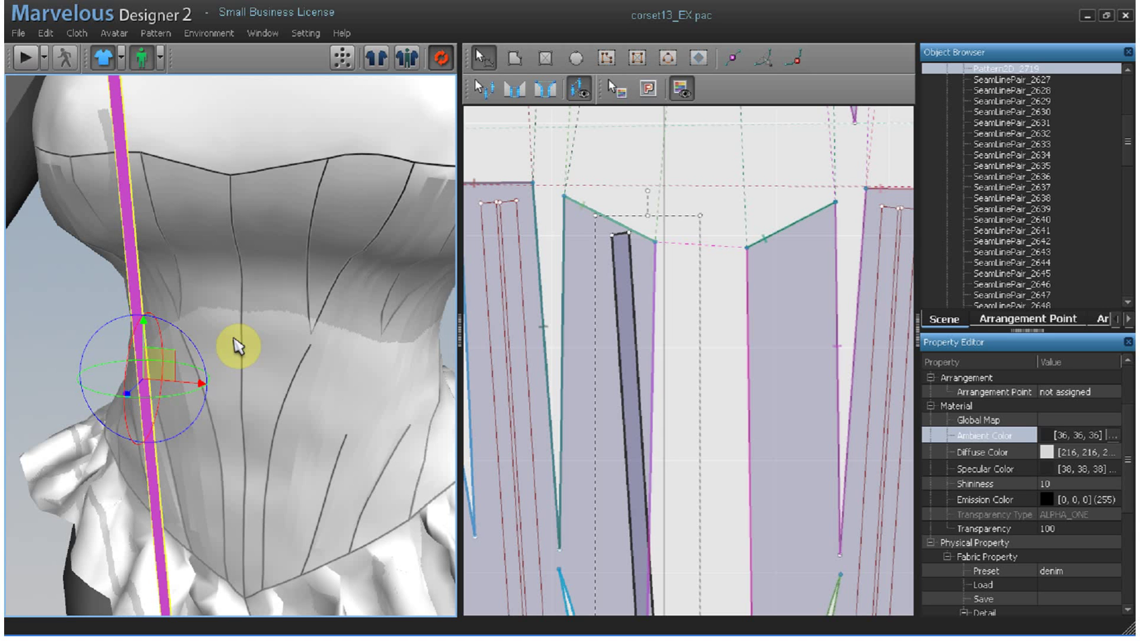
Draw an internal rectangle about 10 mm tall inside the upper end of the strip
{"action": "left_click", "coordinate": [639, 58]}
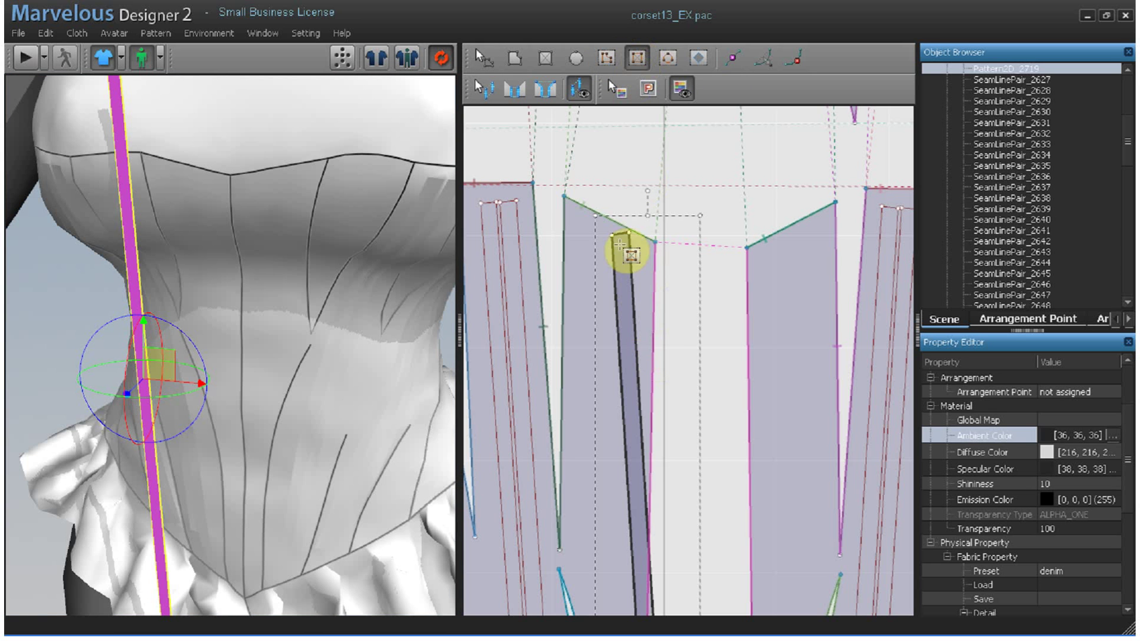
{"action": "scroll", "coordinate": [629, 261], "scroll_direction": "up", "scroll_amount": 3}
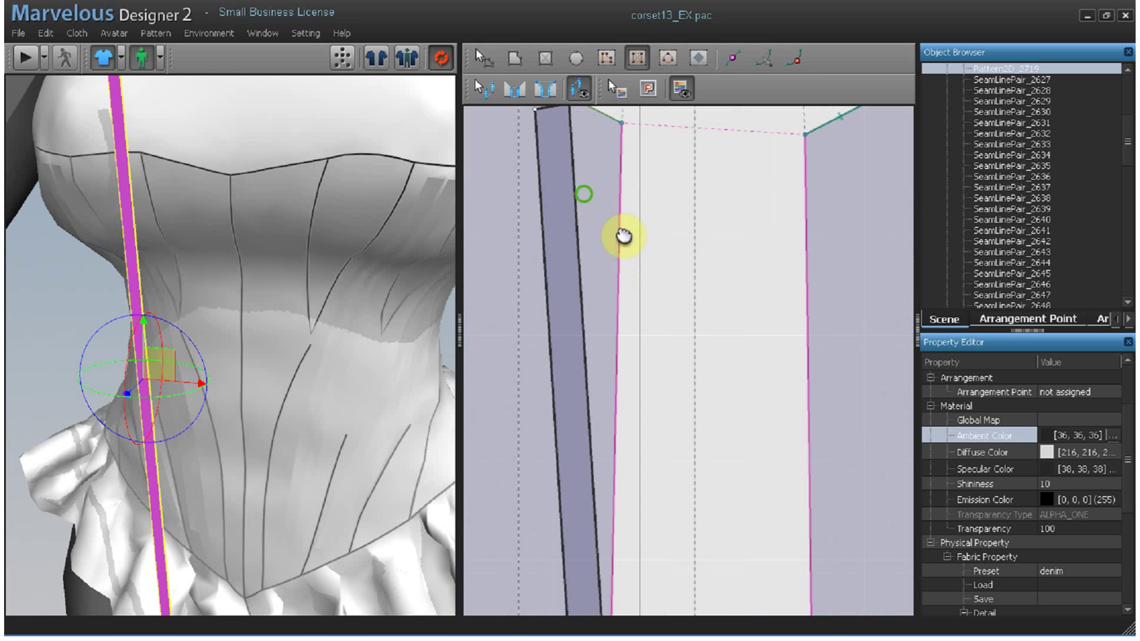
{"action": "middle_click_drag", "start_coordinate": [620, 237], "coordinate": [659, 289]}
{"action": "left_click_drag", "start_coordinate": [612, 206], "coordinate": [632, 252]}
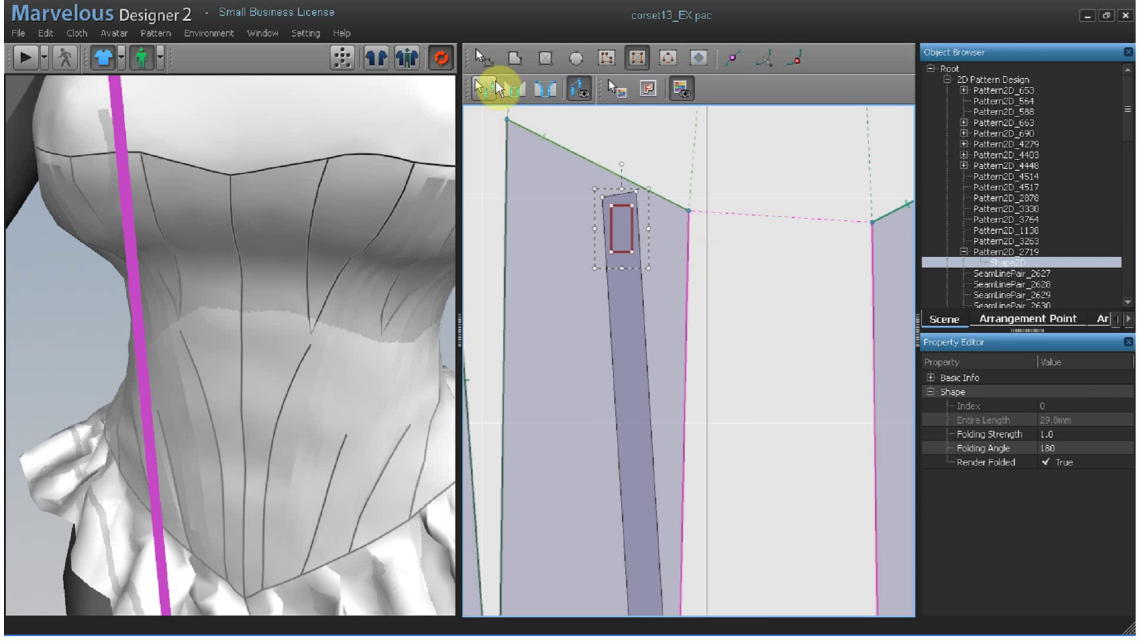
Adjust the internal rectangle's corners to follow the strip's slant
{"action": "left_click", "coordinate": [484, 58]}
{"action": "left_click", "coordinate": [633, 208]}
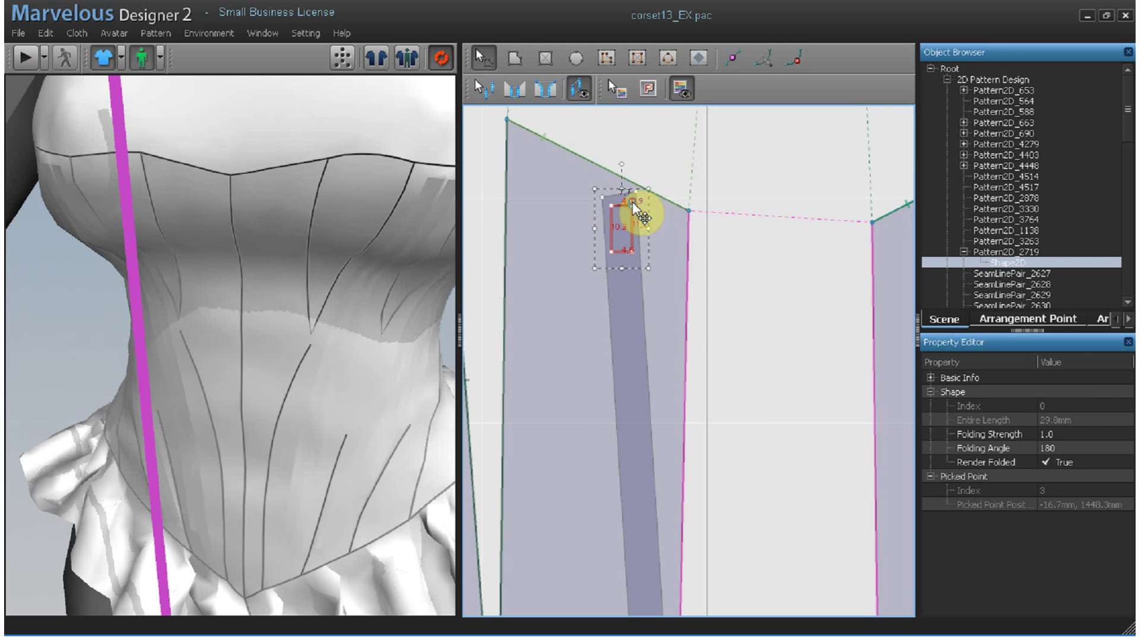
{"action": "left_click_drag", "start_coordinate": [632, 203], "coordinate": [632, 201]}
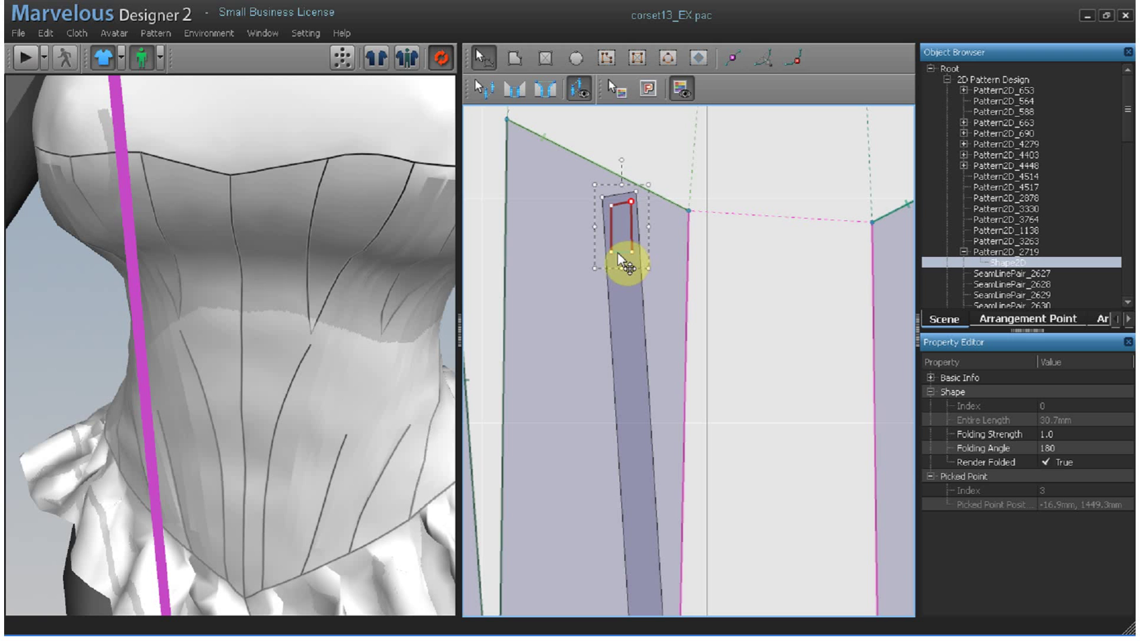
{"action": "left_click_drag", "start_coordinate": [613, 252], "coordinate": [614, 258]}
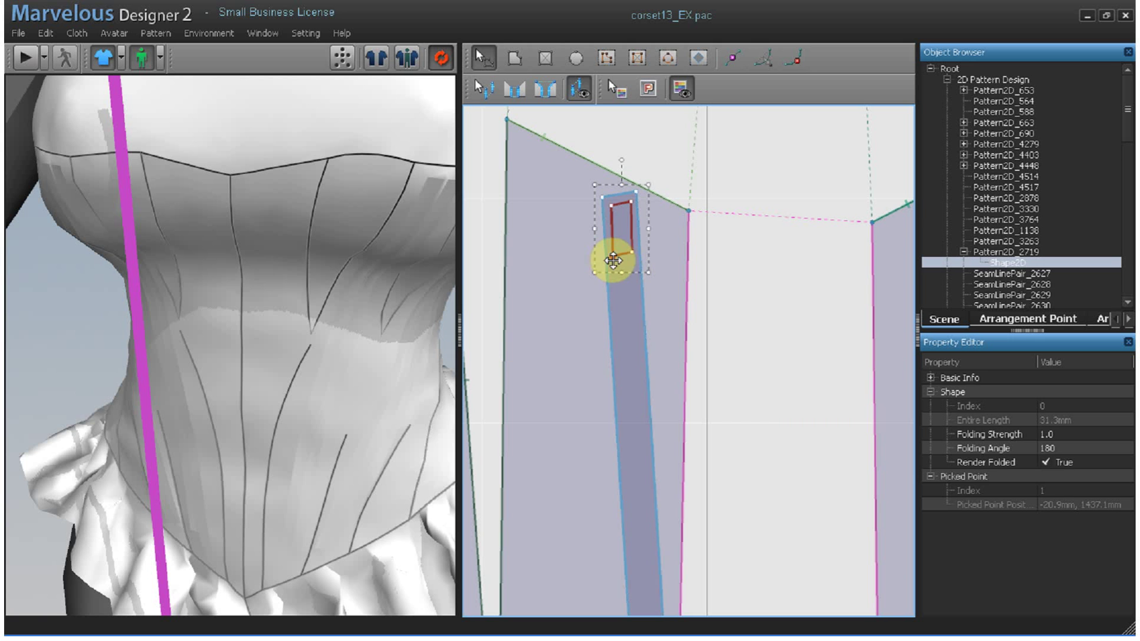
Extend the internal rectangle's lower edge down the length of the strip to just above the strip's lower end
{"action": "left_click", "coordinate": [622, 256]}
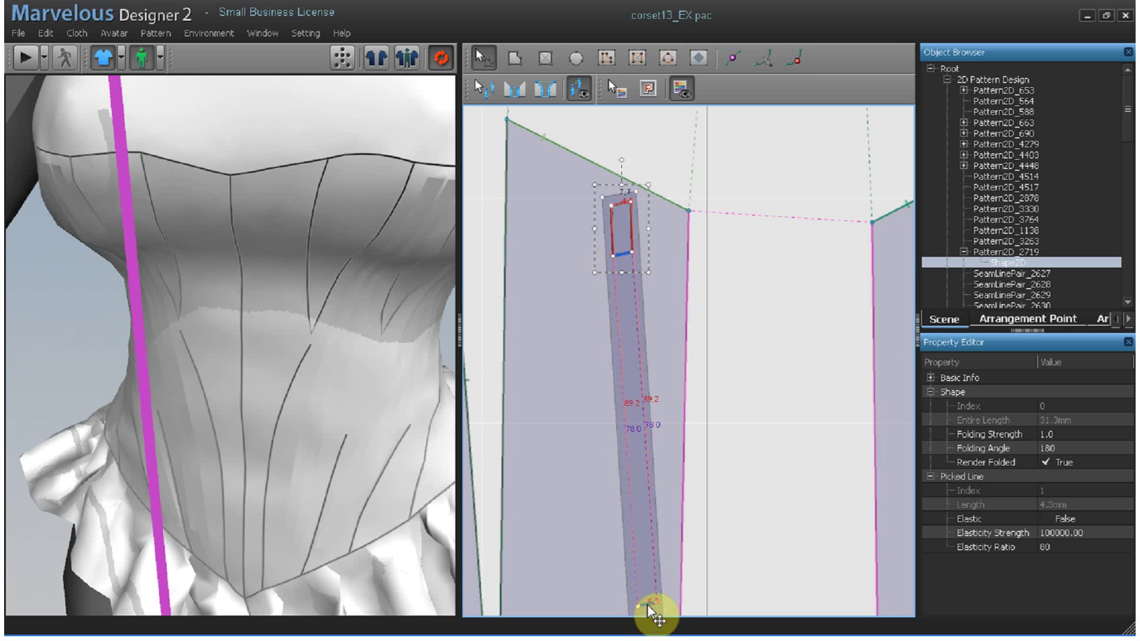
{"action": "left_click_drag", "start_coordinate": [646, 606], "coordinate": [646, 606]}
{"action": "middle_click_drag", "start_coordinate": [687, 585], "coordinate": [645, 200]}
{"action": "left_click_drag", "start_coordinate": [611, 229], "coordinate": [625, 596]}
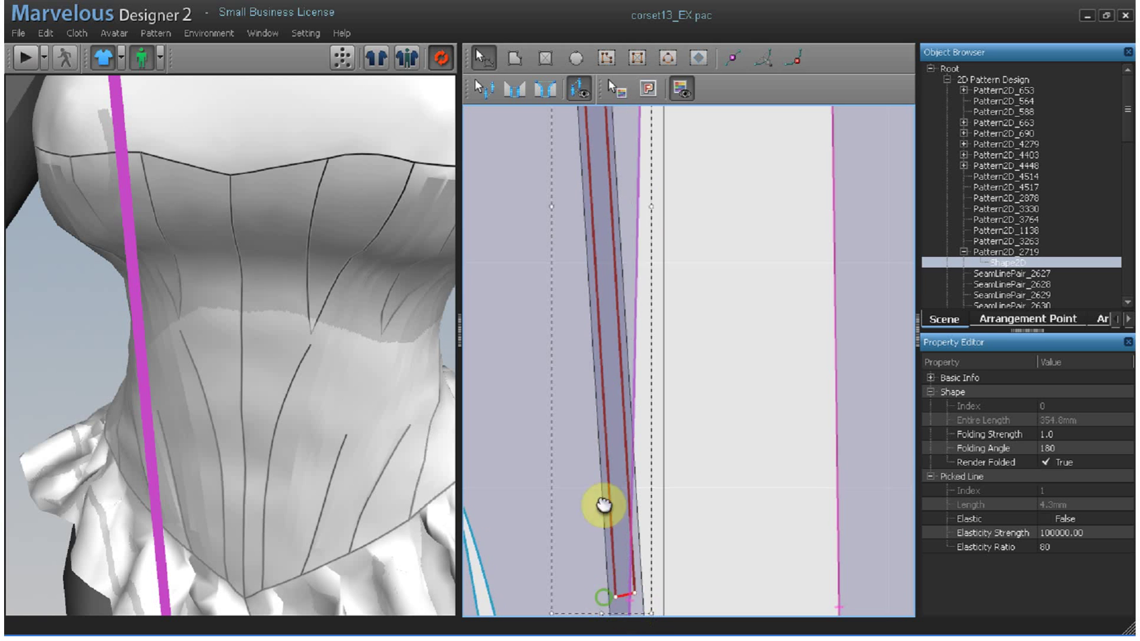
{"action": "middle_click_drag", "start_coordinate": [603, 595], "coordinate": [550, 154]}
{"action": "left_click_drag", "start_coordinate": [576, 170], "coordinate": [605, 618]}
{"action": "middle_click_drag", "start_coordinate": [550, 583], "coordinate": [502, 157]}
{"action": "left_click_drag", "start_coordinate": [551, 182], "coordinate": [581, 616]}
{"action": "right_click_drag", "start_coordinate": [529, 580], "coordinate": [542, 265]}
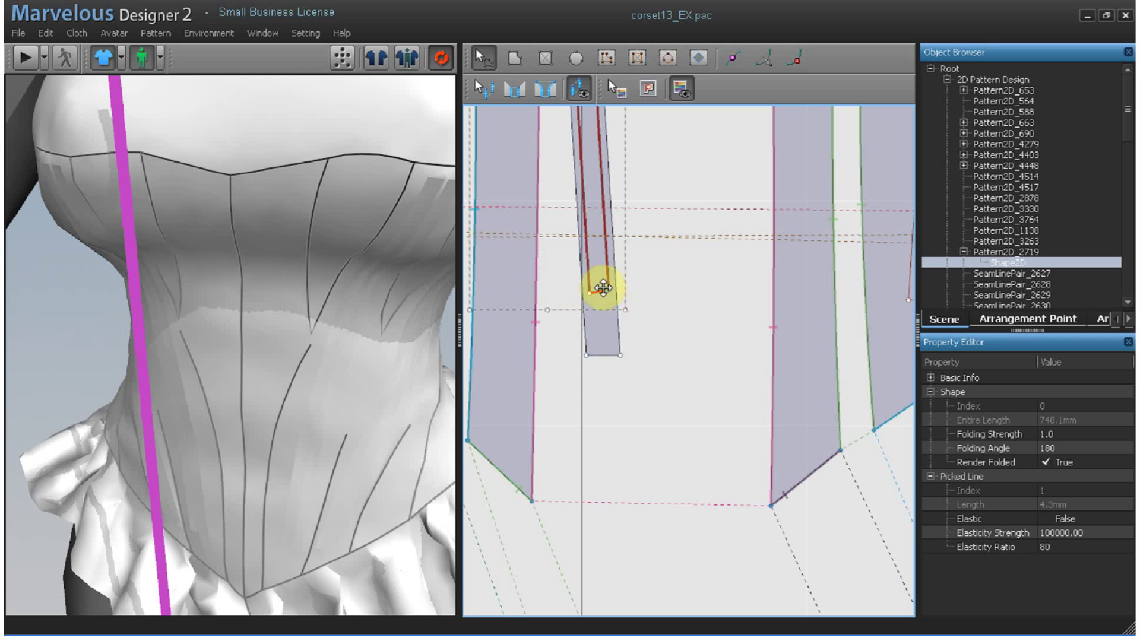
{"action": "left_click_drag", "start_coordinate": [600, 291], "coordinate": [601, 344]}
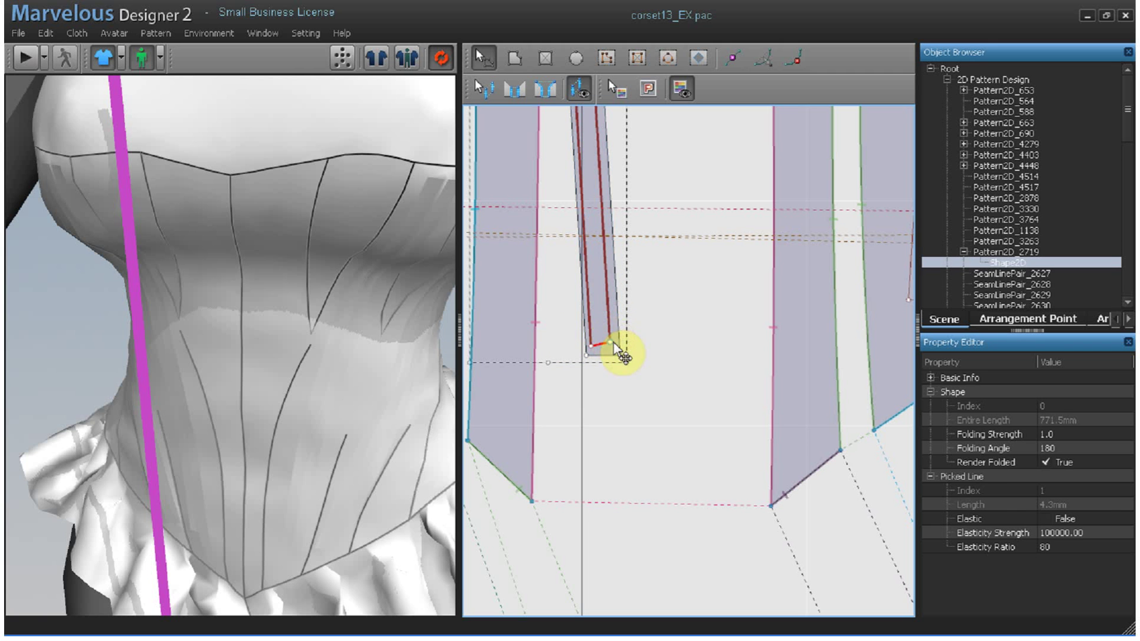
Adjust the internal rectangle's lower corners to run parallel to the strip's lower edge
{"action": "left_click", "coordinate": [614, 344]}
{"action": "left_click_drag", "start_coordinate": [614, 349], "coordinate": [614, 352]}
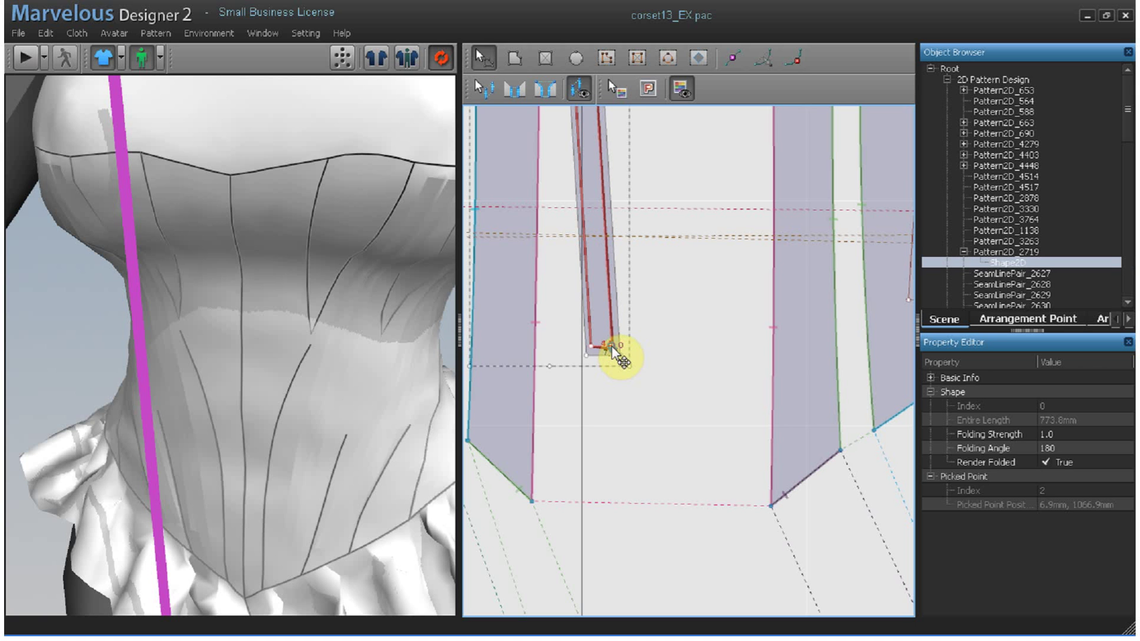
{"action": "left_click", "coordinate": [614, 348]}
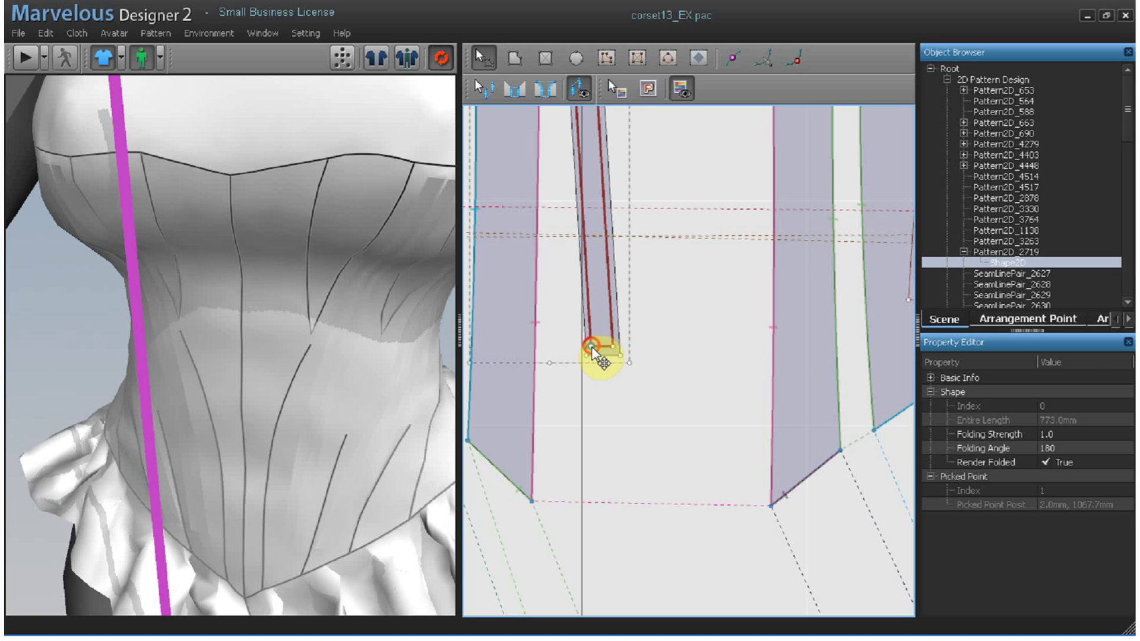
Nudge the internal rectangle's two lower corners to even margins inside the strip's lower end
{"action": "left_click_drag", "start_coordinate": [592, 348], "coordinate": [614, 346]}
{"action": "left_click", "coordinate": [613, 347]}
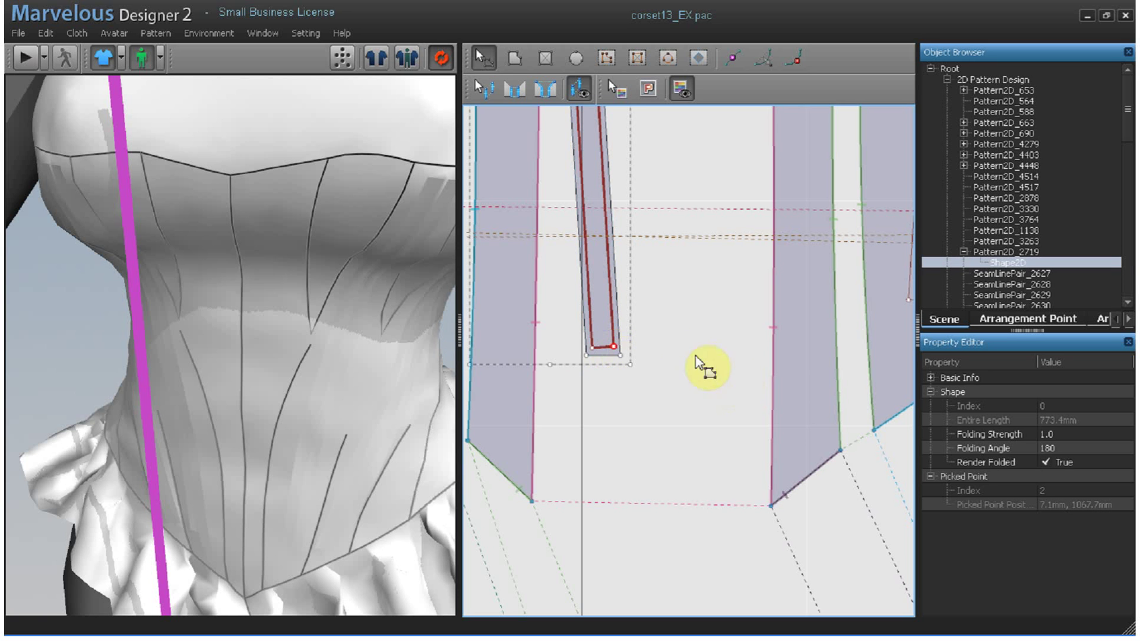
Copy the finished boning strip and paste the duplicate over the boning outlines on the adjacent narrow corset panel
{"action": "right_click_drag", "start_coordinate": [565, 273], "coordinate": [578, 415]}
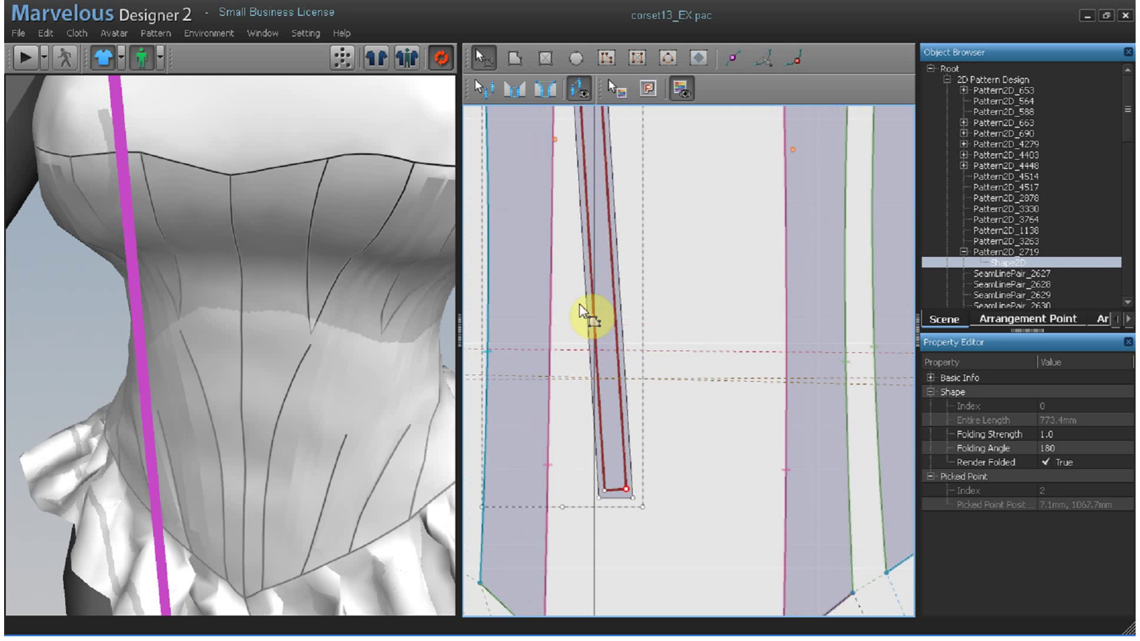
{"action": "scroll", "coordinate": [580, 305], "scroll_direction": "down", "scroll_amount": 3}
{"action": "middle_click_drag", "start_coordinate": [600, 203], "coordinate": [640, 437]}
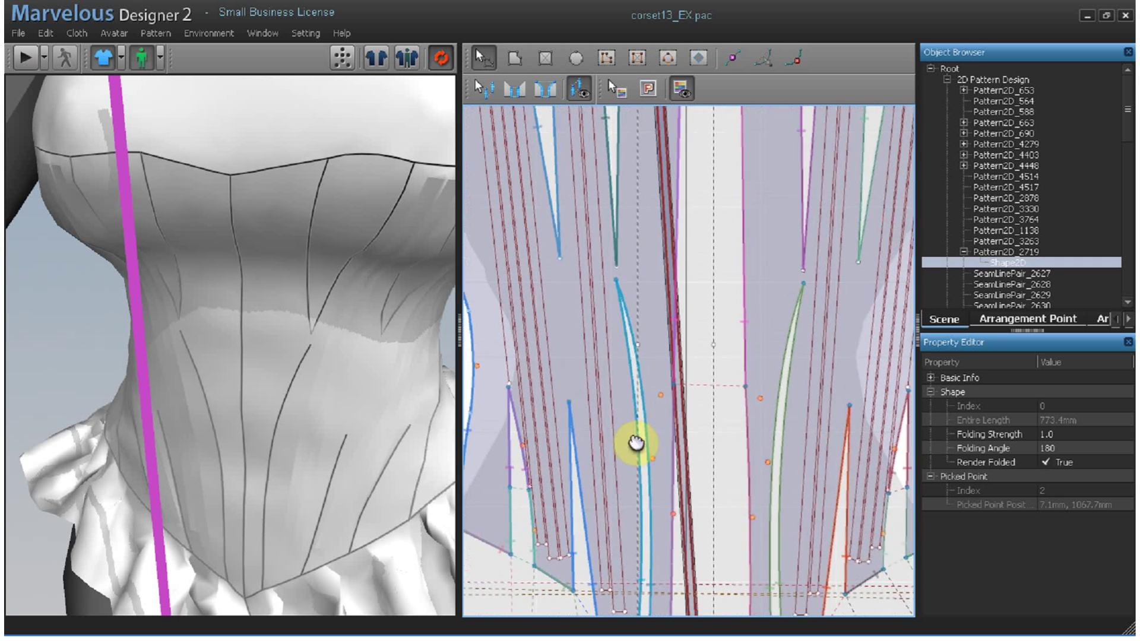
{"action": "scroll", "coordinate": [611, 382], "scroll_direction": "down", "scroll_amount": 2}
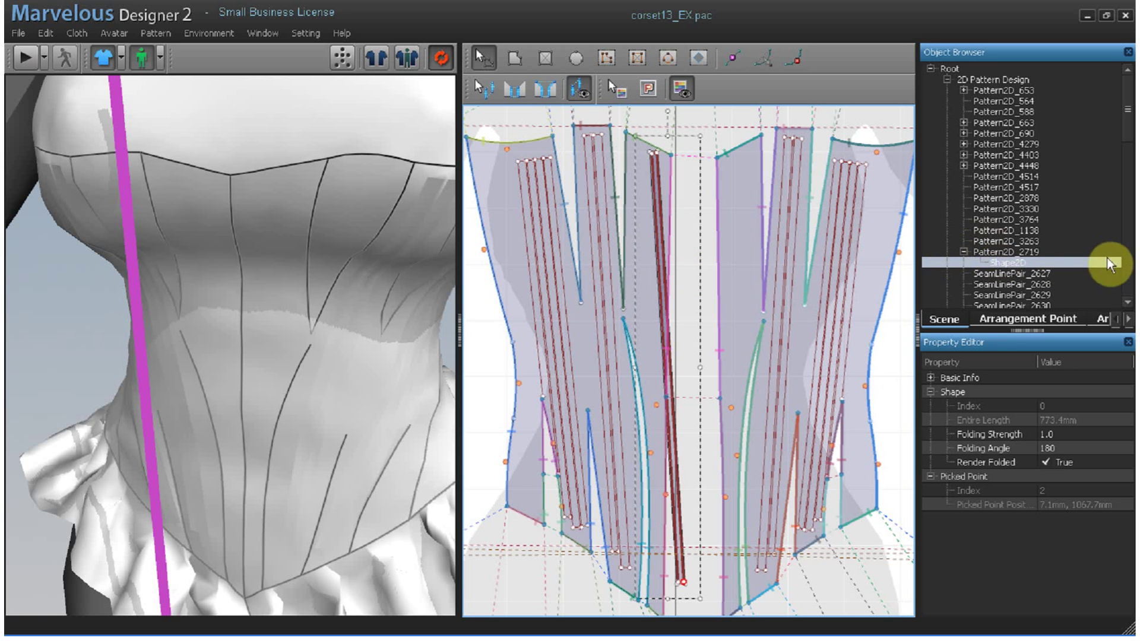
{"action": "left_click", "coordinate": [1007, 252]}
{"action": "scroll", "coordinate": [1128, 129], "scroll_direction": "up", "scroll_amount": 2}
{"action": "scroll", "coordinate": [1128, 130], "scroll_direction": "up", "scroll_amount": 2}
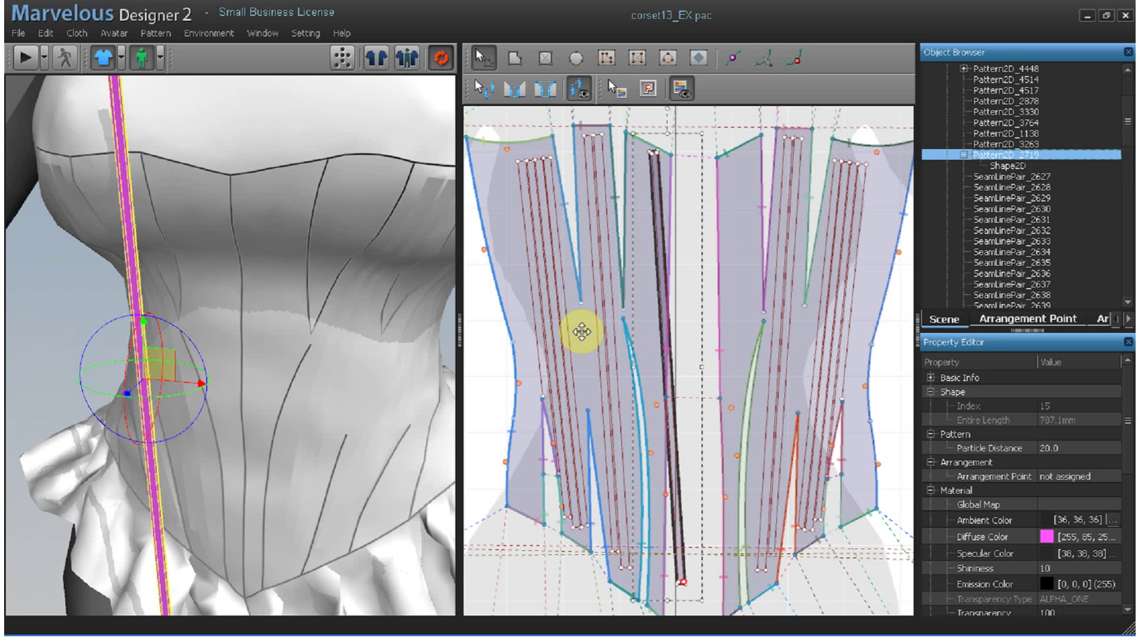
{"action": "key", "text": "ctrl+c"}
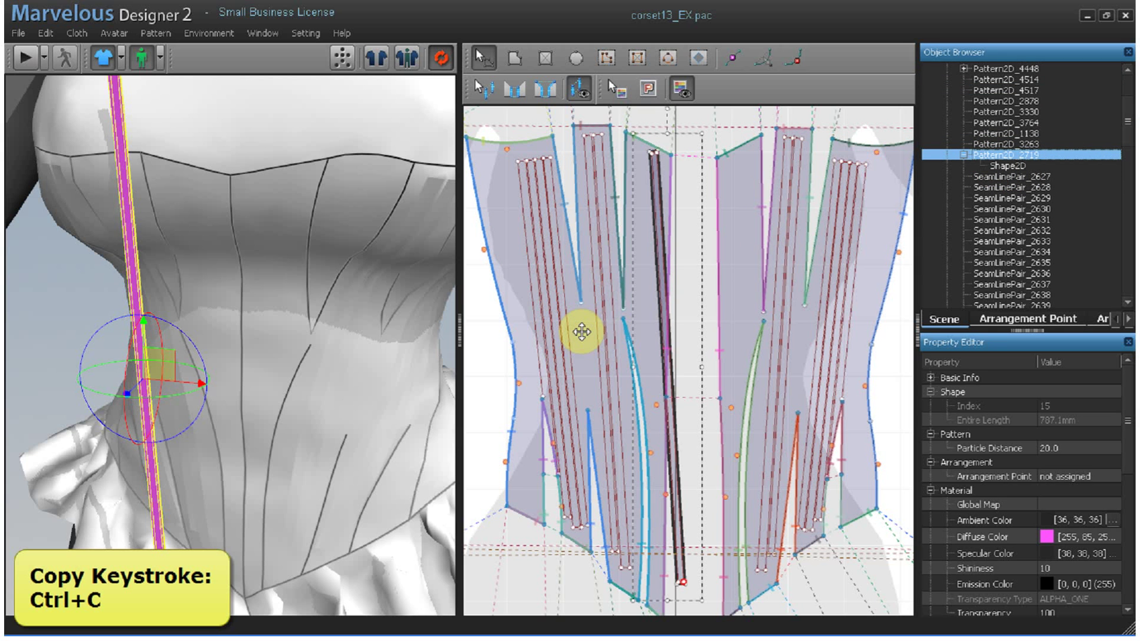
{"action": "key", "text": "ctrl+v"}
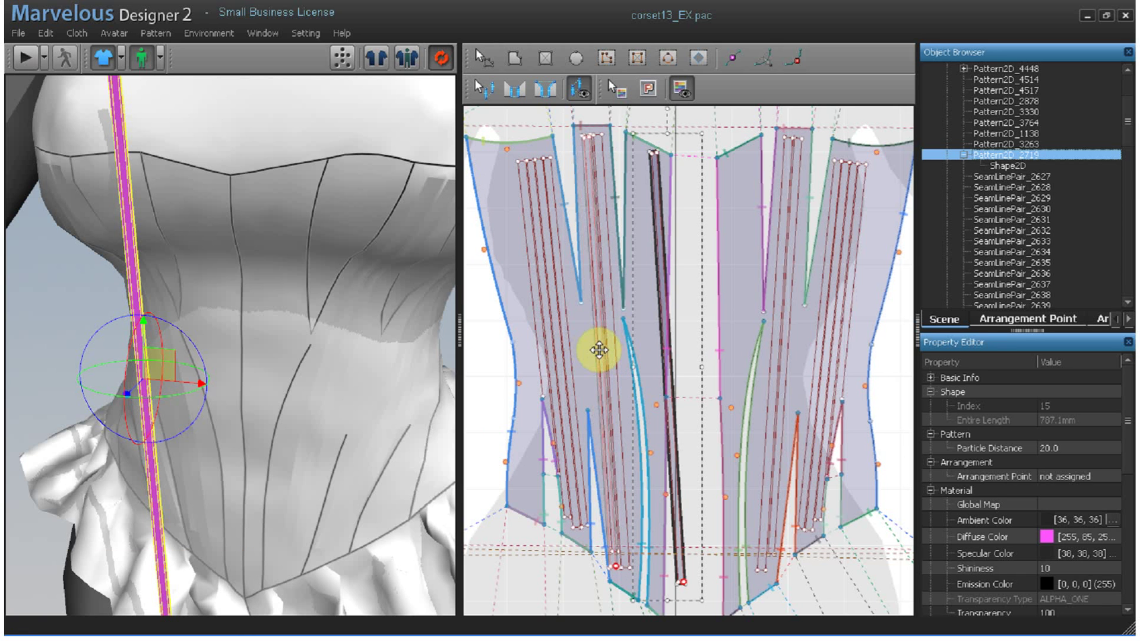
{"action": "left_click", "coordinate": [600, 352]}
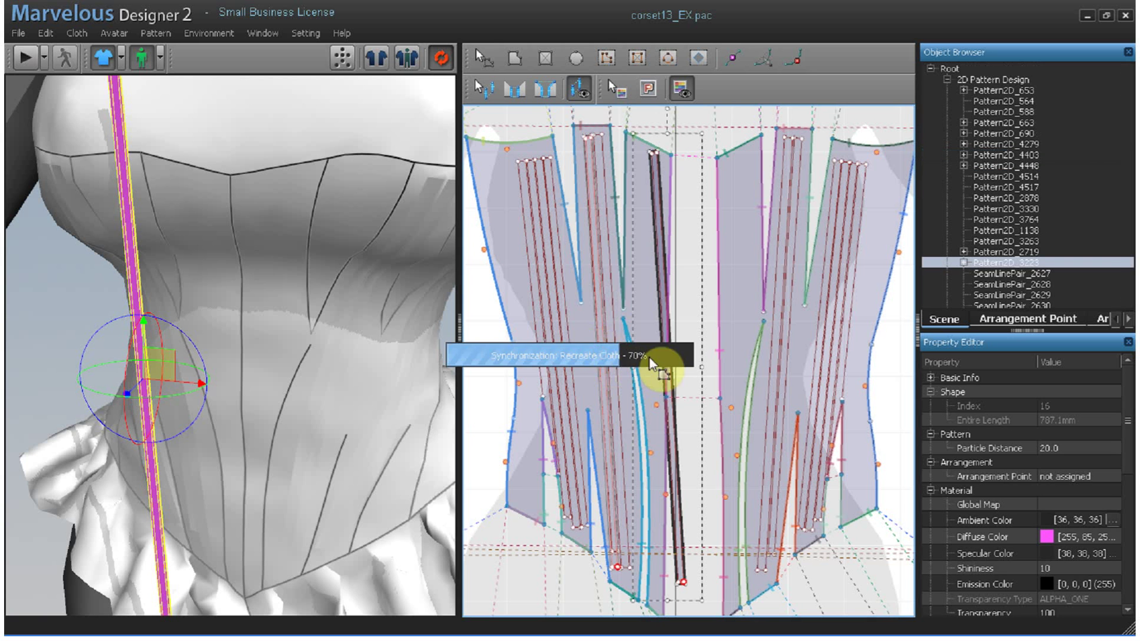
Delete the internal rectangle from the copied strip
{"action": "scroll", "coordinate": [593, 269], "scroll_direction": "up", "scroll_amount": 3}
{"action": "middle_click_drag", "start_coordinate": [659, 389], "coordinate": [716, 478]}
{"action": "scroll", "coordinate": [682, 354], "scroll_direction": "up", "scroll_amount": 5}
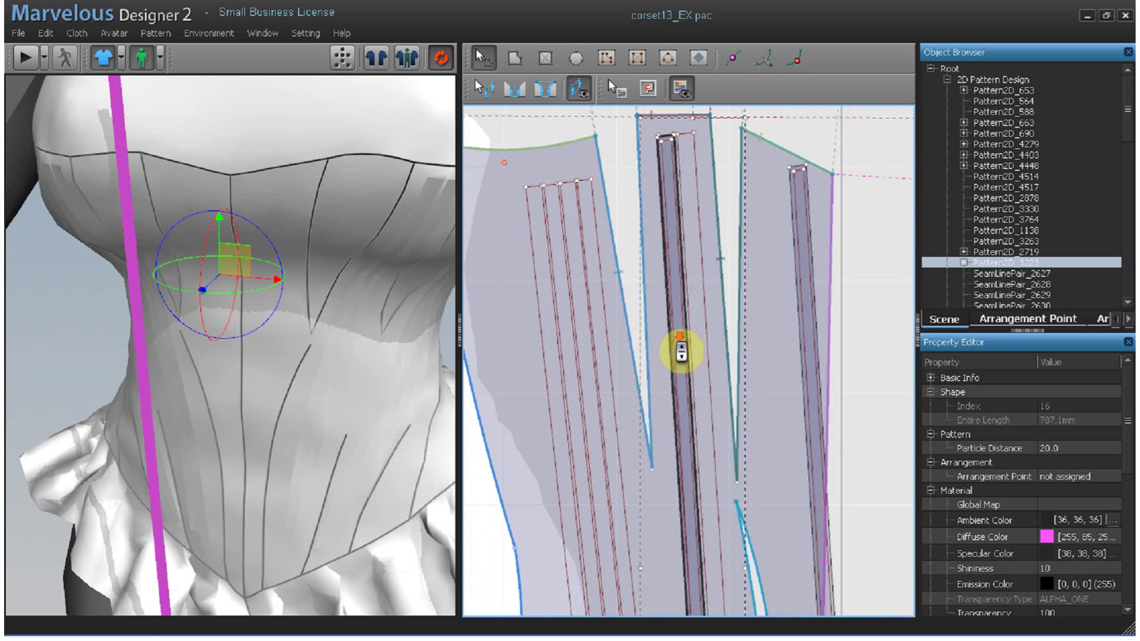
{"action": "middle_click_drag", "start_coordinate": [661, 239], "coordinate": [649, 509]}
{"action": "middle_click_drag", "start_coordinate": [685, 274], "coordinate": [677, 349]}
{"action": "left_click", "coordinate": [964, 263]}
{"action": "left_click", "coordinate": [1023, 274]}
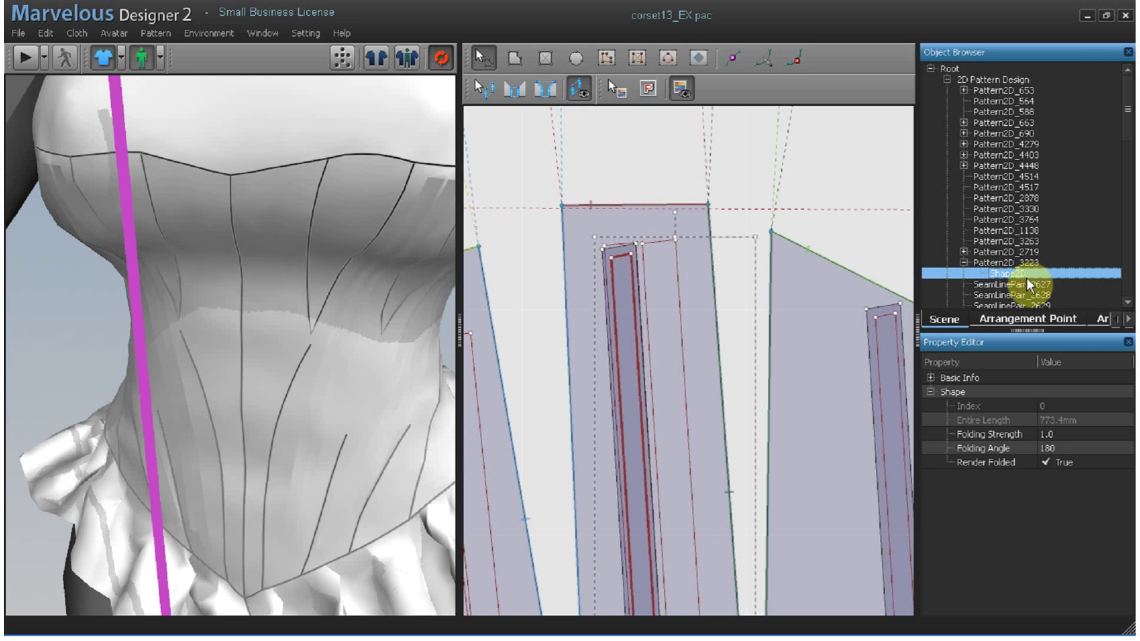
{"action": "key", "text": "Delete"}
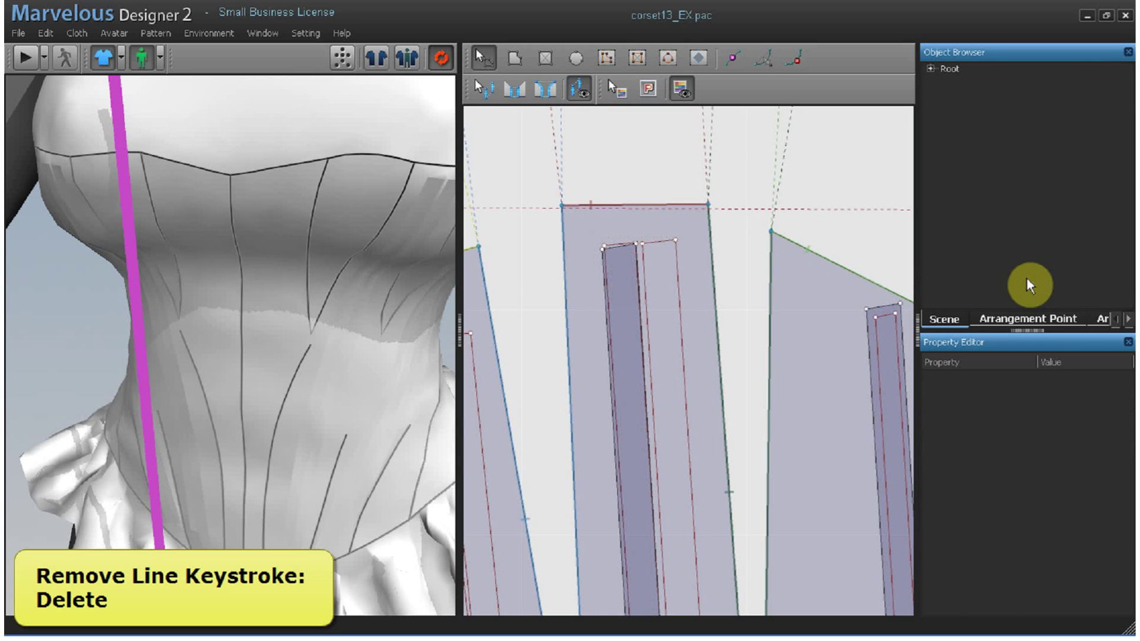
Fit the copied strip's outer upper corner and both lower corners to the first boning outline on the narrow panel
{"action": "left_click", "coordinate": [604, 251]}
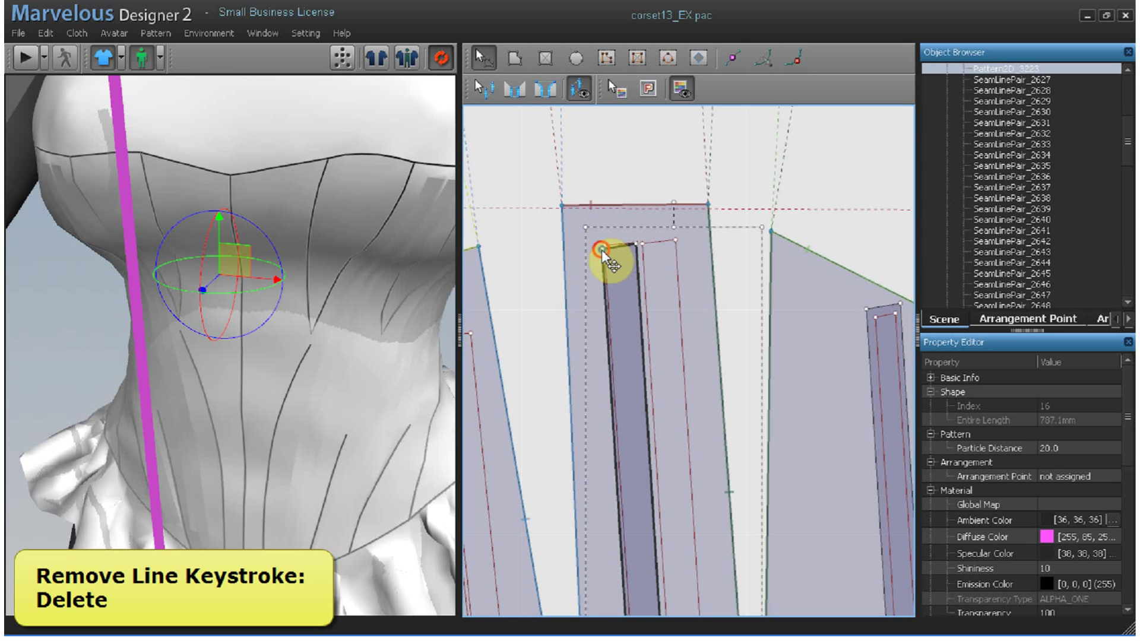
{"action": "left_click_drag", "start_coordinate": [602, 247], "coordinate": [605, 248]}
{"action": "middle_click_drag", "start_coordinate": [645, 373], "coordinate": [625, 116]}
{"action": "middle_click_drag", "start_coordinate": [682, 522], "coordinate": [653, 131]}
{"action": "middle_click_drag", "start_coordinate": [701, 420], "coordinate": [676, 122]}
{"action": "middle_click_drag", "start_coordinate": [666, 523], "coordinate": [647, 185]}
{"action": "left_click", "coordinate": [645, 525]}
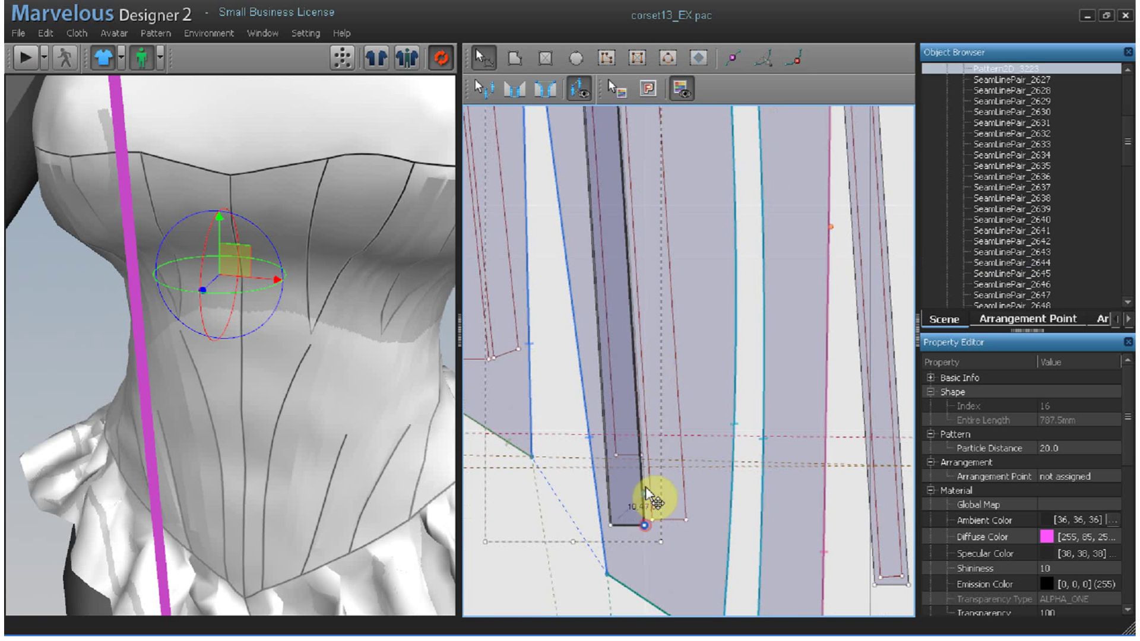
{"action": "left_click", "coordinate": [643, 456]}
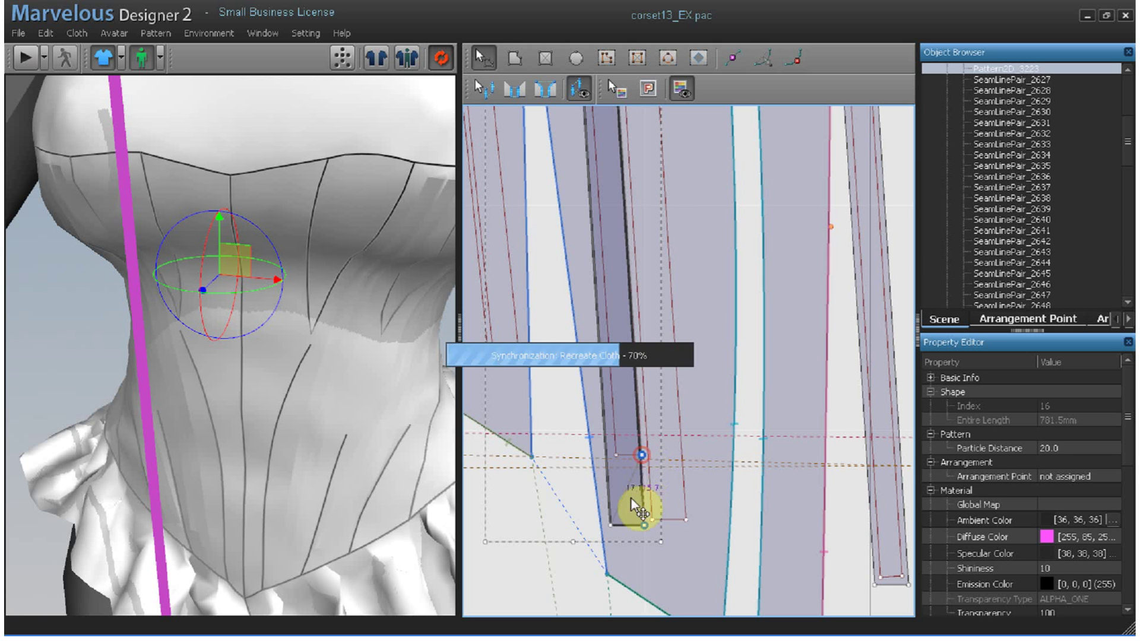
{"action": "left_click", "coordinate": [618, 503]}
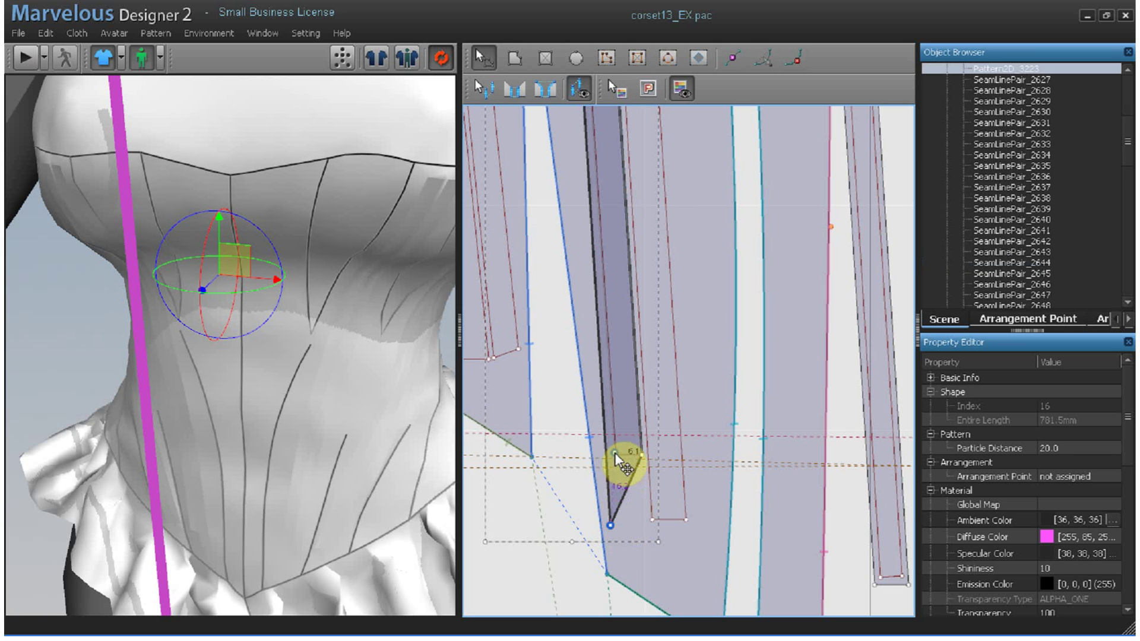
{"action": "left_click_drag", "start_coordinate": [617, 456], "coordinate": [616, 455]}
Draw an internal line about 366 mm long down the middle of the copied strip, from its upper end to its lower end
{"action": "middle_click_drag", "start_coordinate": [670, 184], "coordinate": [673, 523]}
{"action": "scroll", "coordinate": [675, 424], "scroll_direction": "down", "scroll_amount": 3}
{"action": "middle_click_drag", "start_coordinate": [685, 232], "coordinate": [692, 420]}
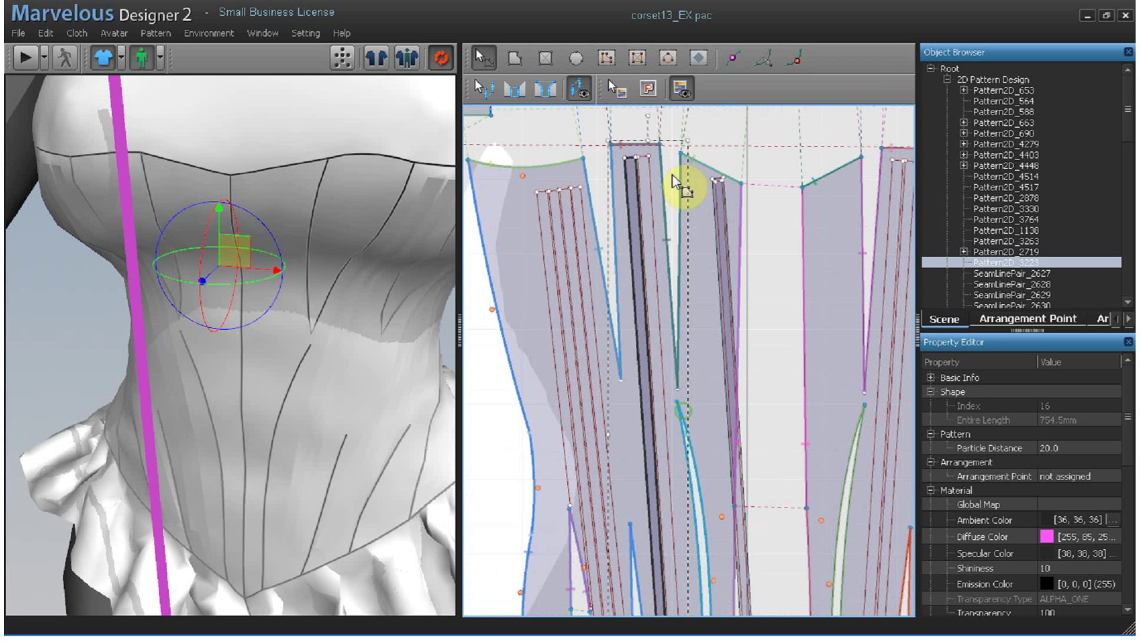
{"action": "left_click", "coordinate": [608, 56]}
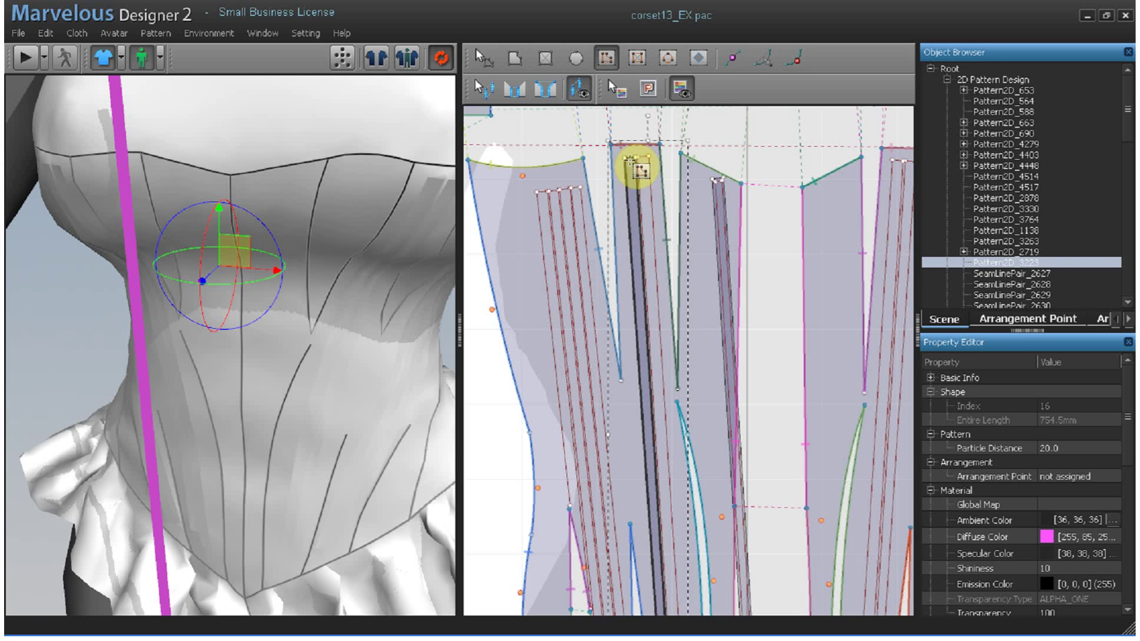
{"action": "middle_click_drag", "start_coordinate": [675, 497], "coordinate": [629, 176]}
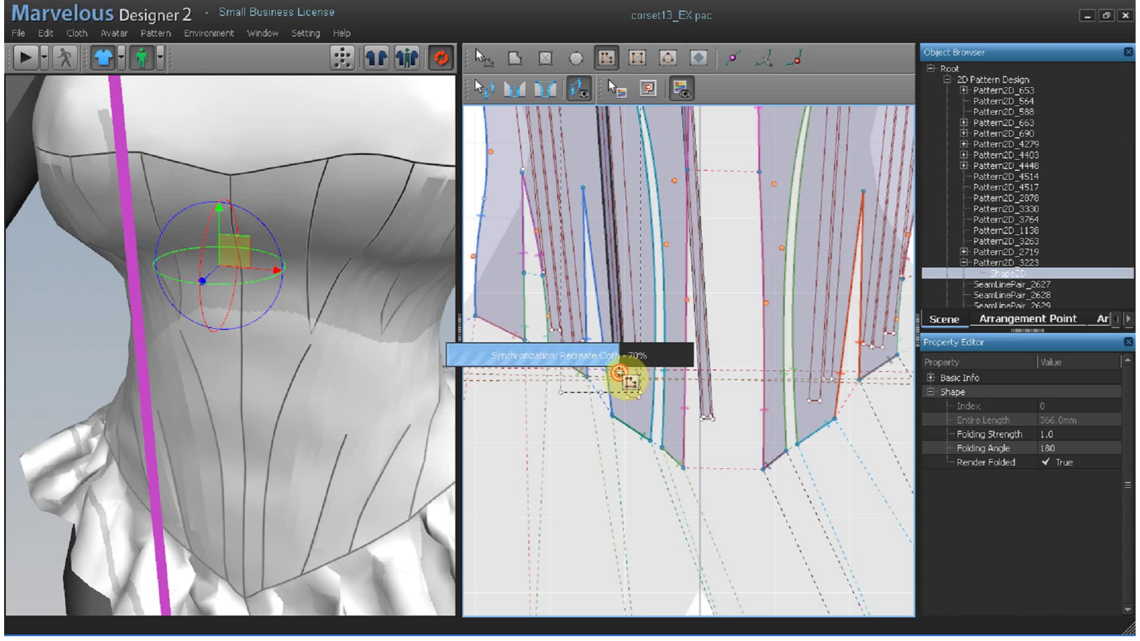
{"action": "double_click", "coordinate": [617, 376]}
{"action": "left_click", "coordinate": [480, 57]}
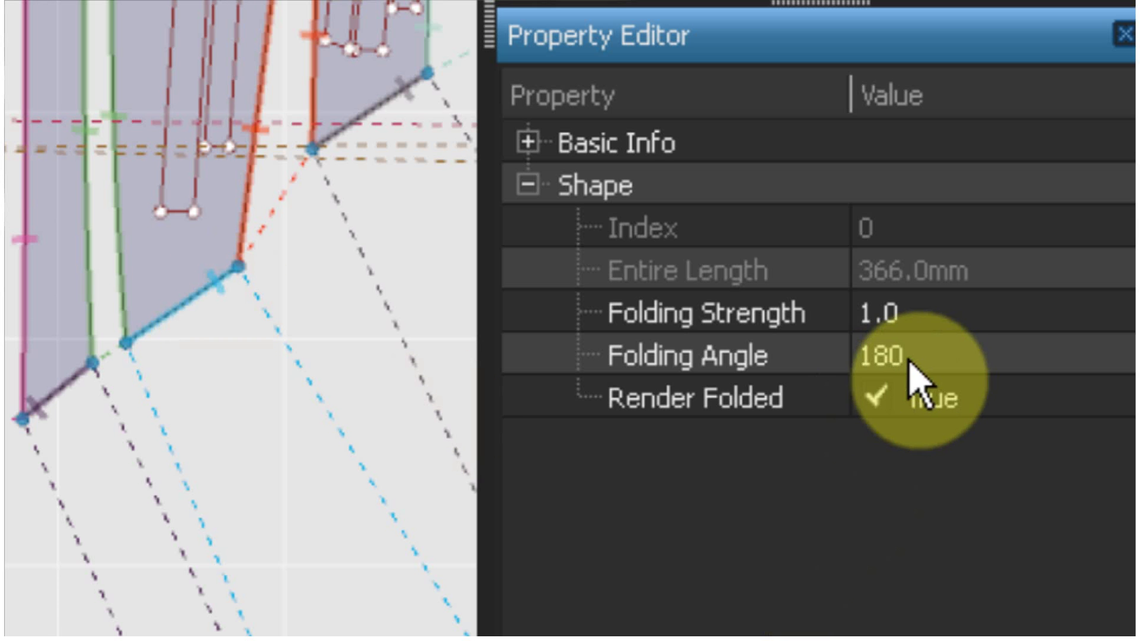
Set the internal line's folding angle to 0 and turn off Render Folded
{"action": "left_click", "coordinate": [852, 356]}
{"action": "left_click", "coordinate": [1043, 351]}
{"action": "left_click_drag", "start_coordinate": [1043, 351], "coordinate": [878, 356]}
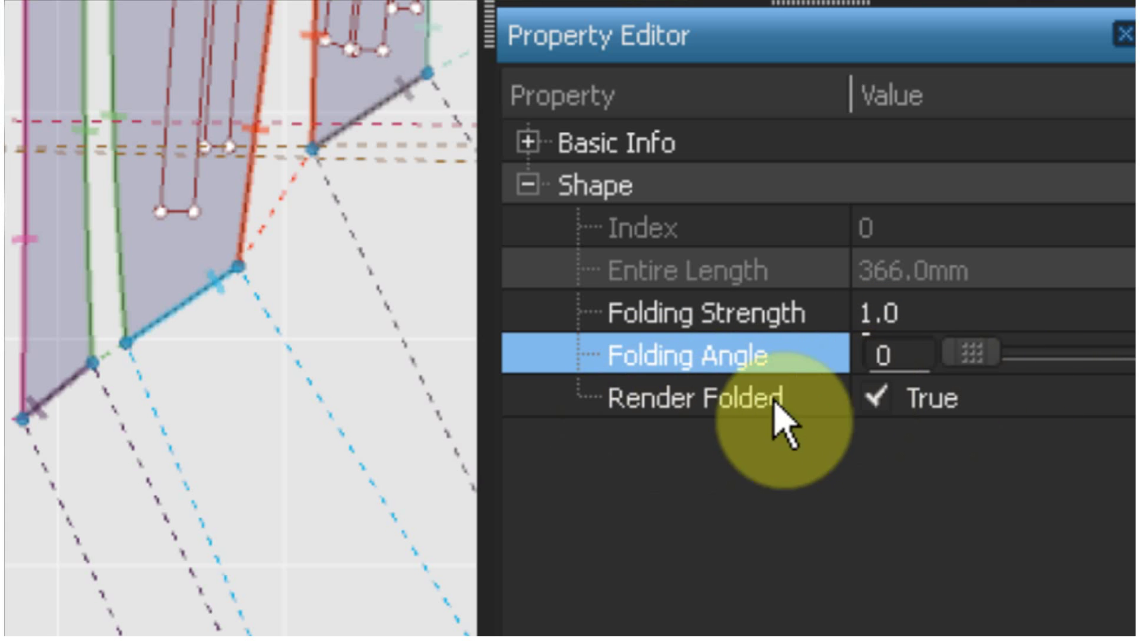
{"action": "left_click", "coordinate": [876, 396]}
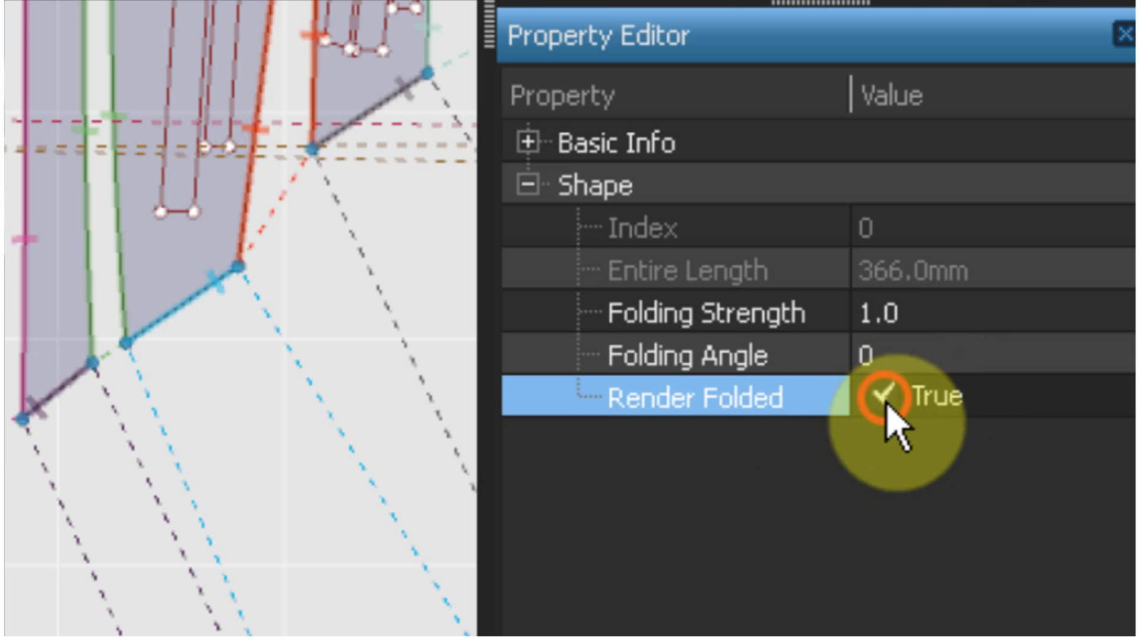
{"action": "left_click", "coordinate": [878, 398]}
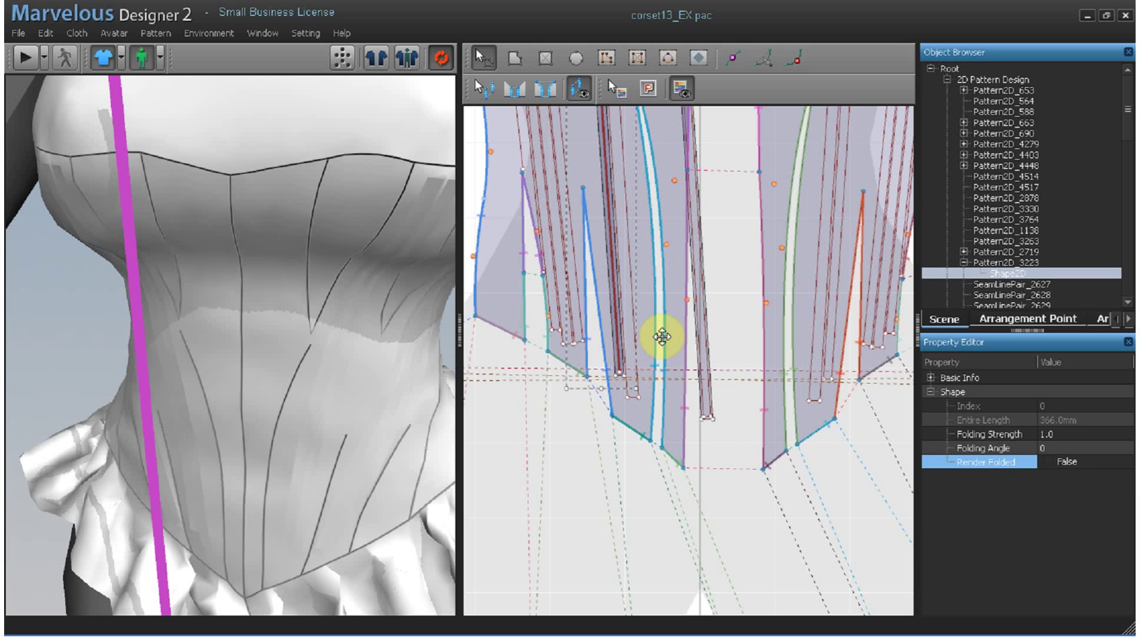
Move the copied strip pattern off the boning outline, toward the narrow panel's outer side edge
{"action": "middle_click_drag", "start_coordinate": [657, 234], "coordinate": [675, 479]}
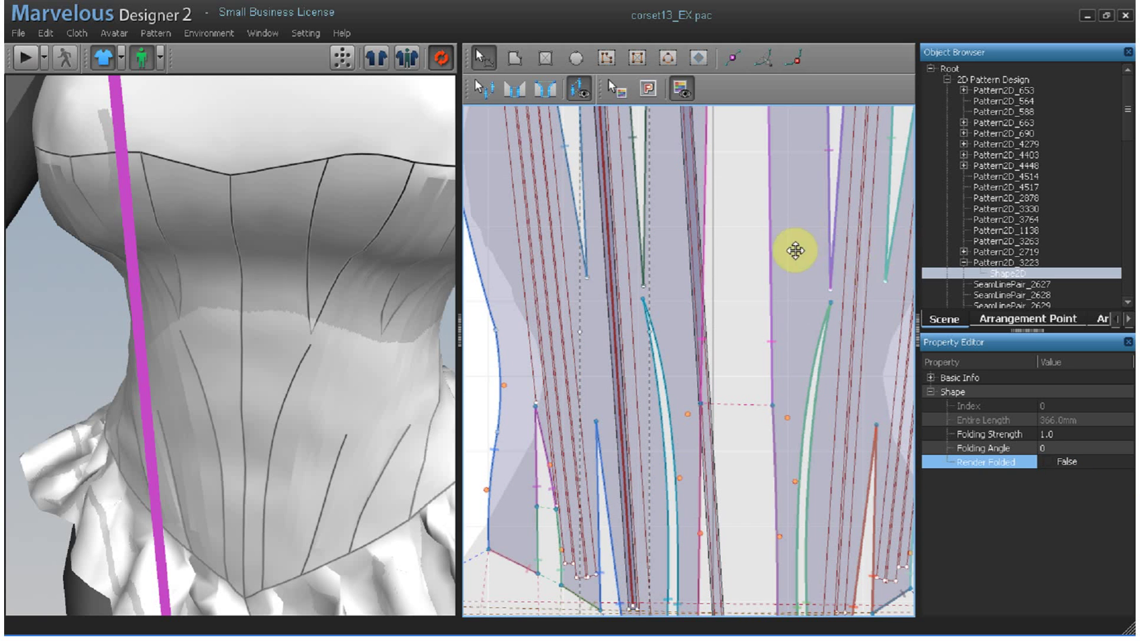
{"action": "left_click", "coordinate": [1007, 264]}
{"action": "middle_click_drag", "start_coordinate": [674, 318], "coordinate": [673, 425]}
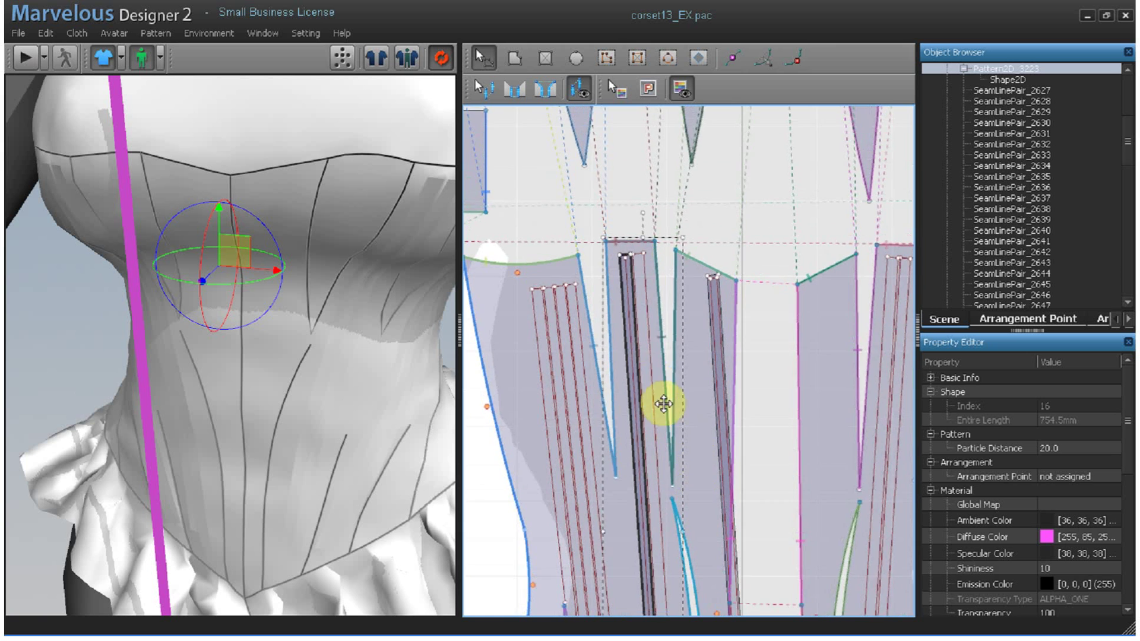
{"action": "scroll", "coordinate": [672, 425], "scroll_direction": "up", "scroll_amount": 3}
{"action": "scroll", "coordinate": [581, 311], "scroll_direction": "up", "scroll_amount": 2}
{"action": "middle_click_drag", "start_coordinate": [580, 311], "coordinate": [728, 499]}
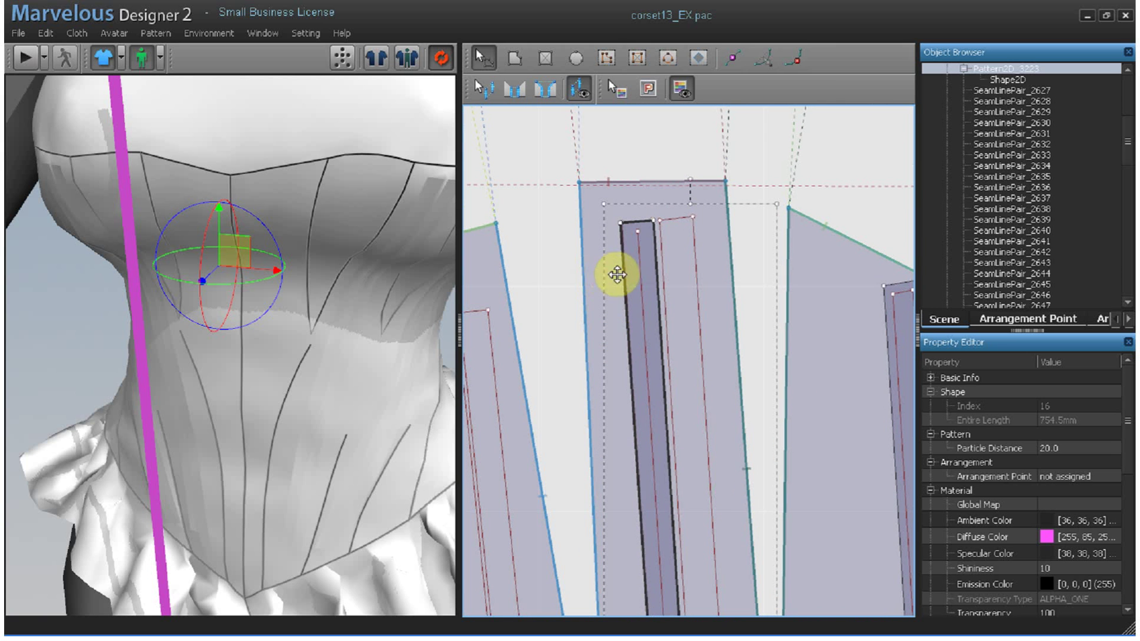
{"action": "left_click_drag", "start_coordinate": [627, 271], "coordinate": [592, 282]}
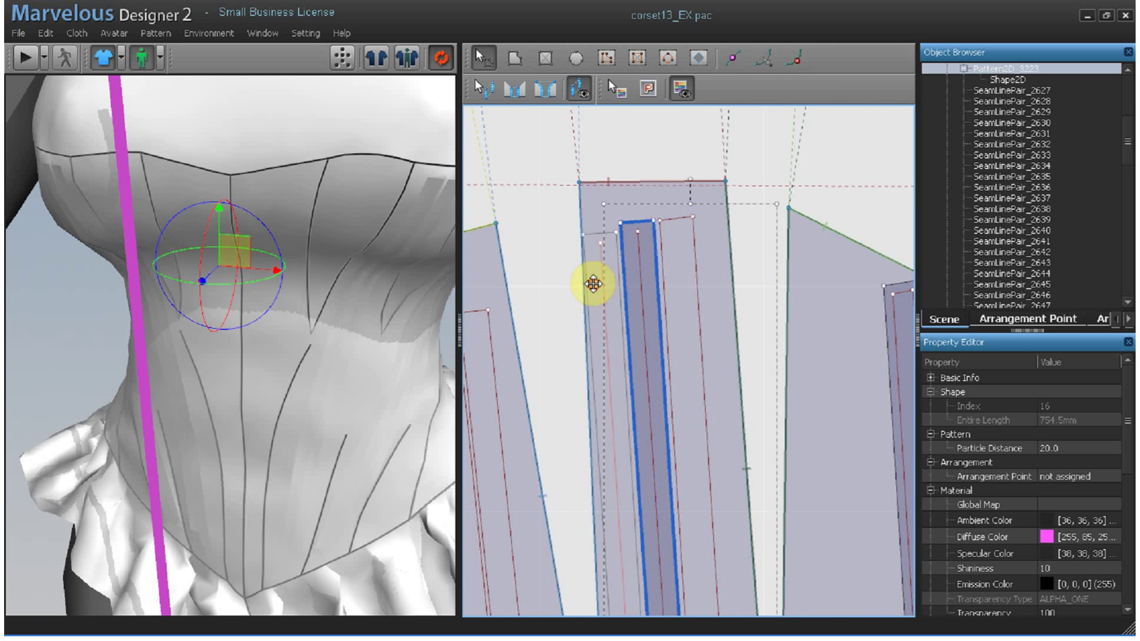
Place the copied strip in the 3D scene beside the first strip at the outer side of the torso, with their upper ends nearly level
{"action": "right_click_drag", "start_coordinate": [351, 331], "coordinate": [255, 374]}
{"action": "middle_click_drag", "start_coordinate": [255, 374], "coordinate": [231, 358]}
{"action": "left_click_drag", "start_coordinate": [250, 334], "coordinate": [11, 517]}
{"action": "left_click_drag", "start_coordinate": [229, 398], "coordinate": [140, 399]}
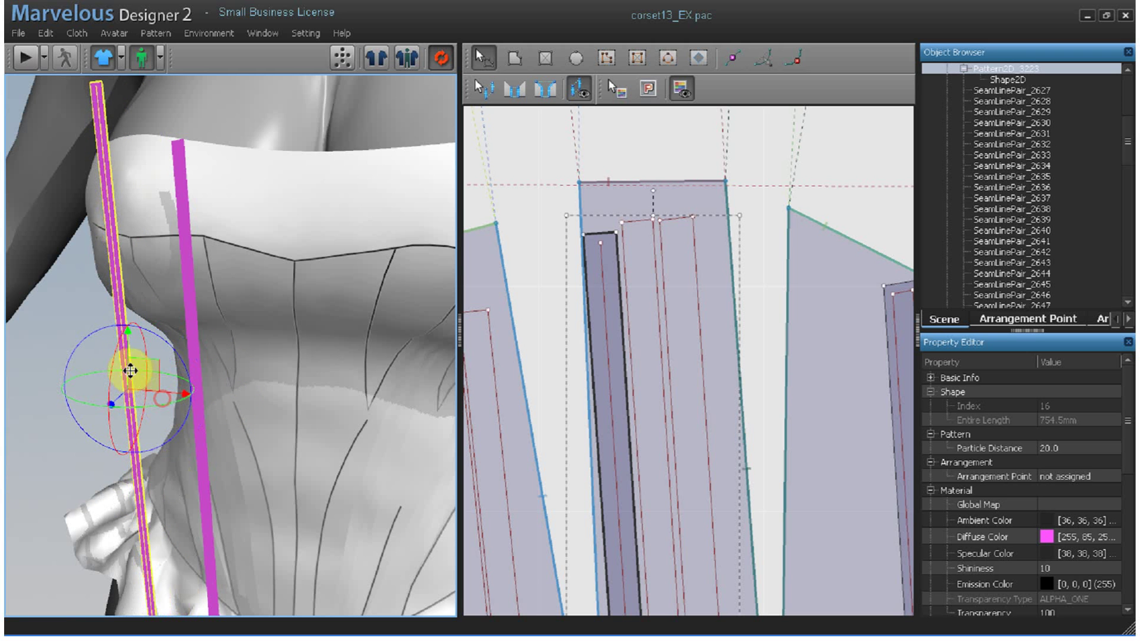
{"action": "left_click_drag", "start_coordinate": [128, 347], "coordinate": [129, 397]}
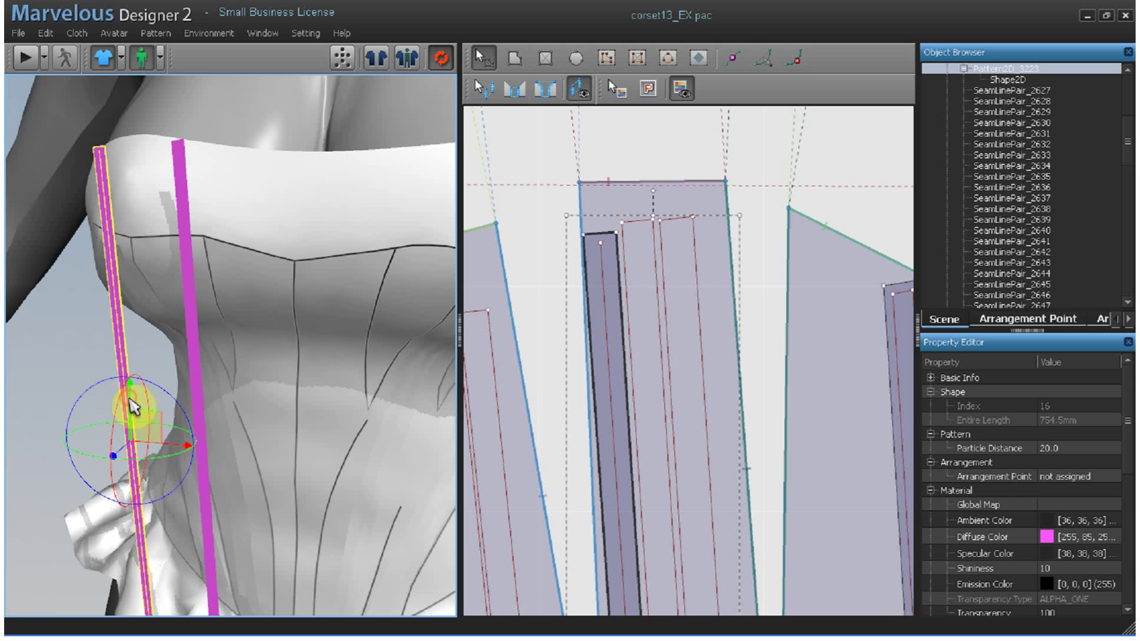
Select both boning strips and apply the denim fabric preset to them
{"action": "scroll", "coordinate": [664, 460], "scroll_direction": "down", "scroll_amount": 3}
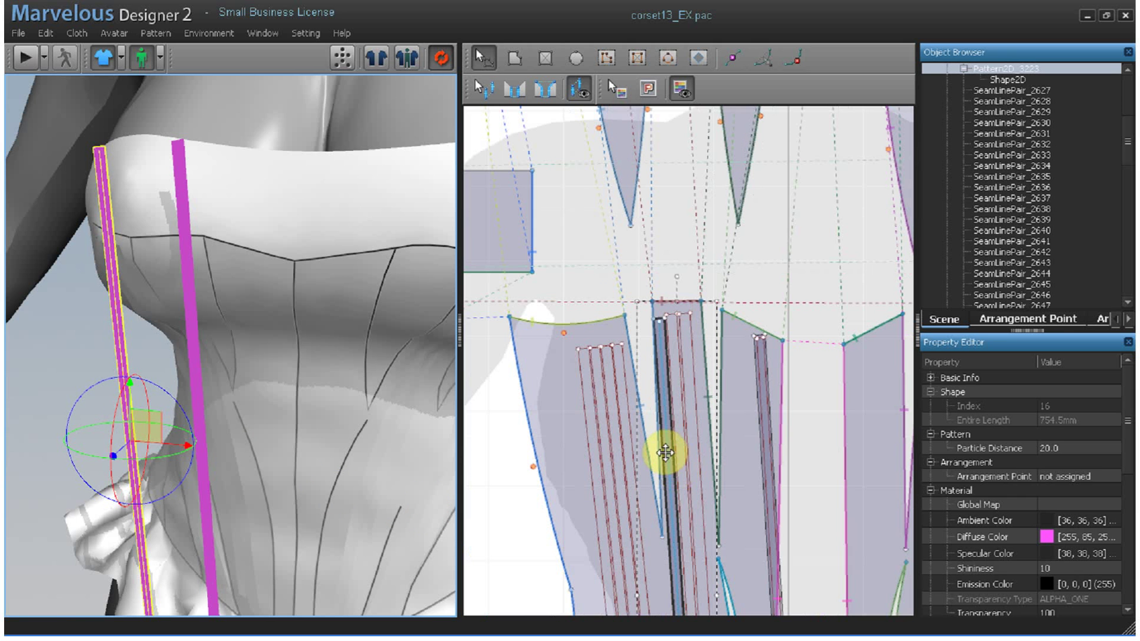
{"action": "scroll", "coordinate": [1129, 143], "scroll_direction": "up", "scroll_amount": 3}
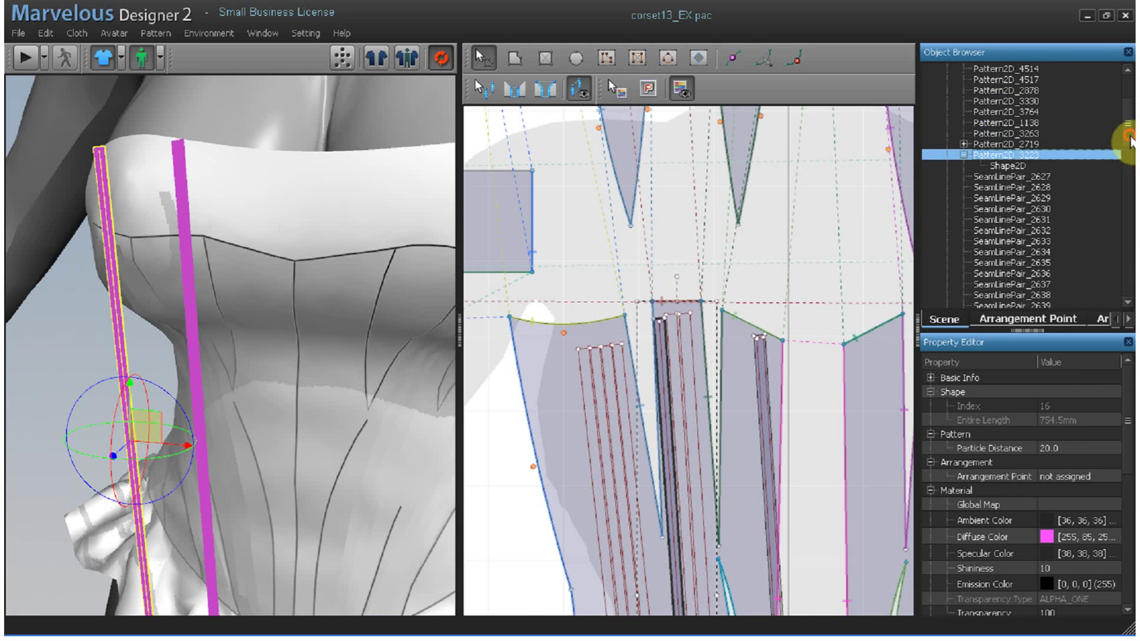
{"action": "left_click", "coordinate": [1017, 145]}
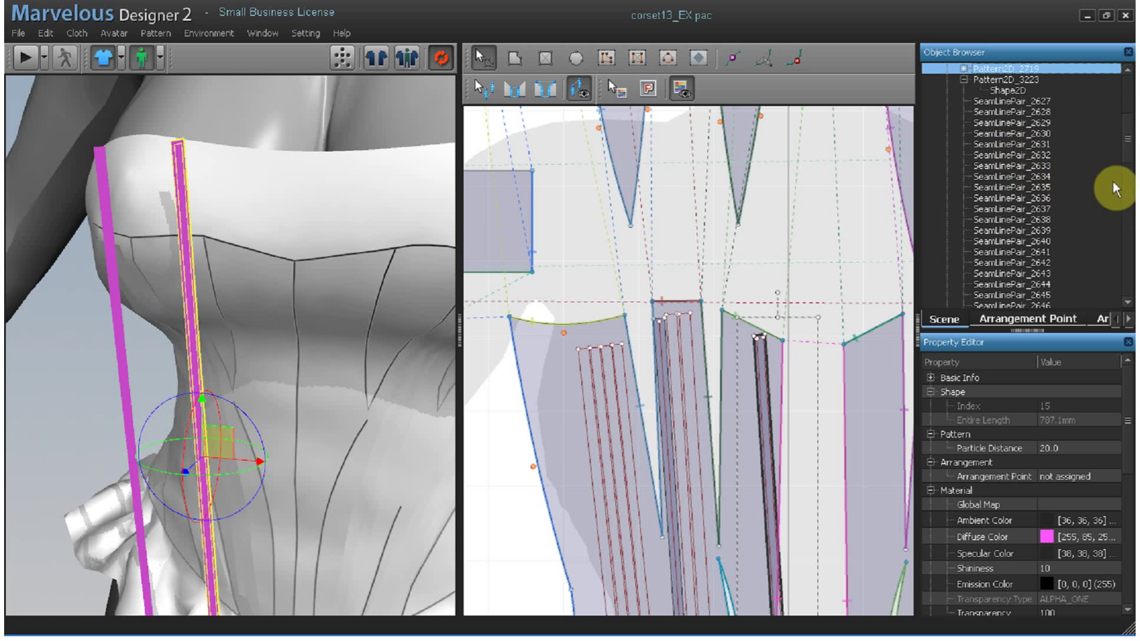
{"action": "scroll", "coordinate": [1128, 143], "scroll_direction": "up", "scroll_amount": 1}
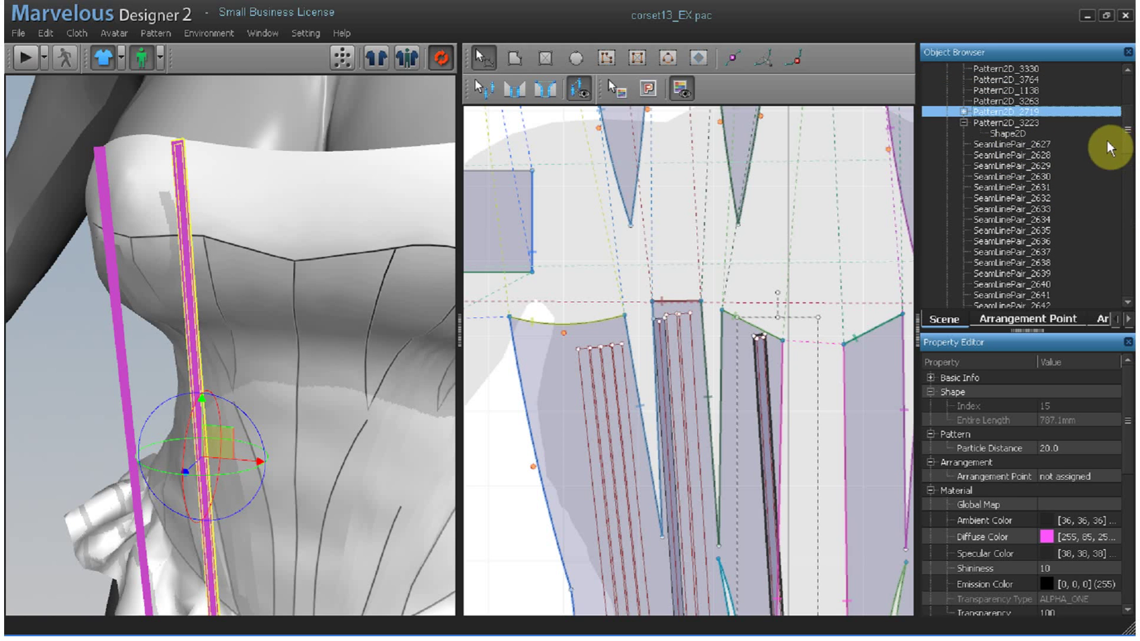
{"action": "left_click", "coordinate": [1004, 123], "text": "shift"}
{"action": "scroll", "coordinate": [999, 124], "scroll_direction": "down", "scroll_amount": 1}
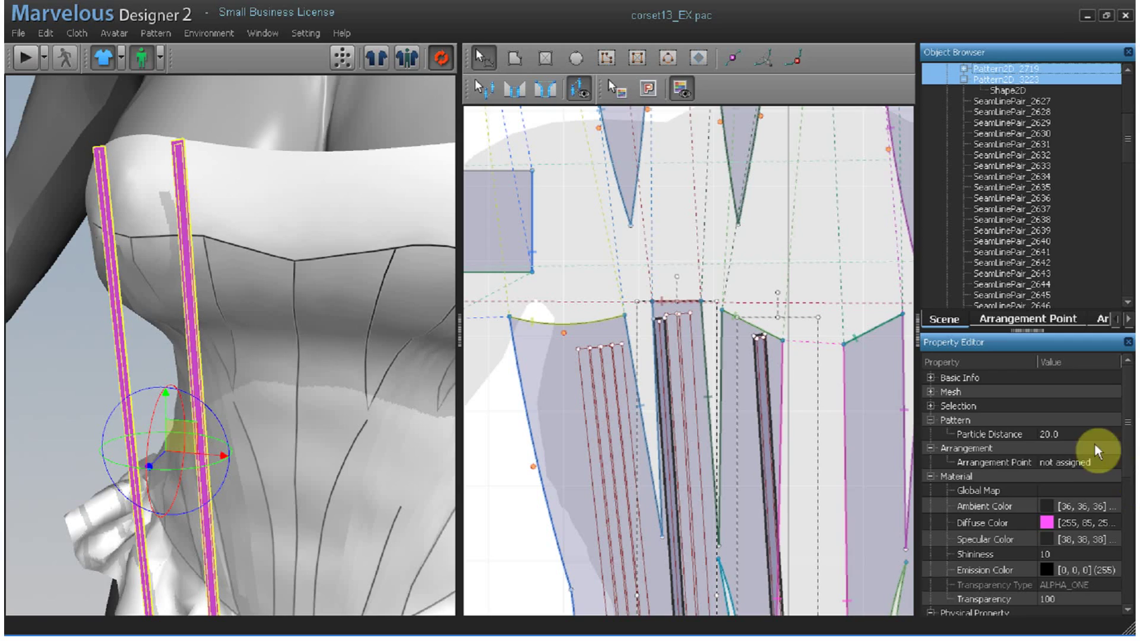
{"action": "left_click_drag", "start_coordinate": [1129, 422], "coordinate": [1127, 527]}
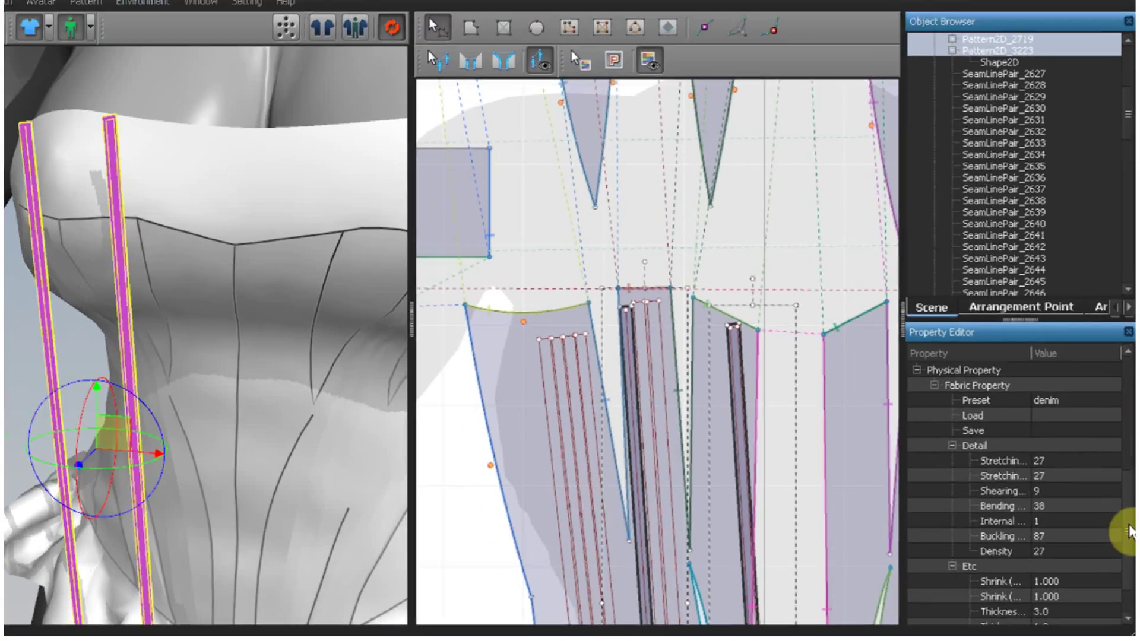
{"action": "left_click", "coordinate": [1019, 350]}
{"action": "left_click", "coordinate": [1013, 351]}
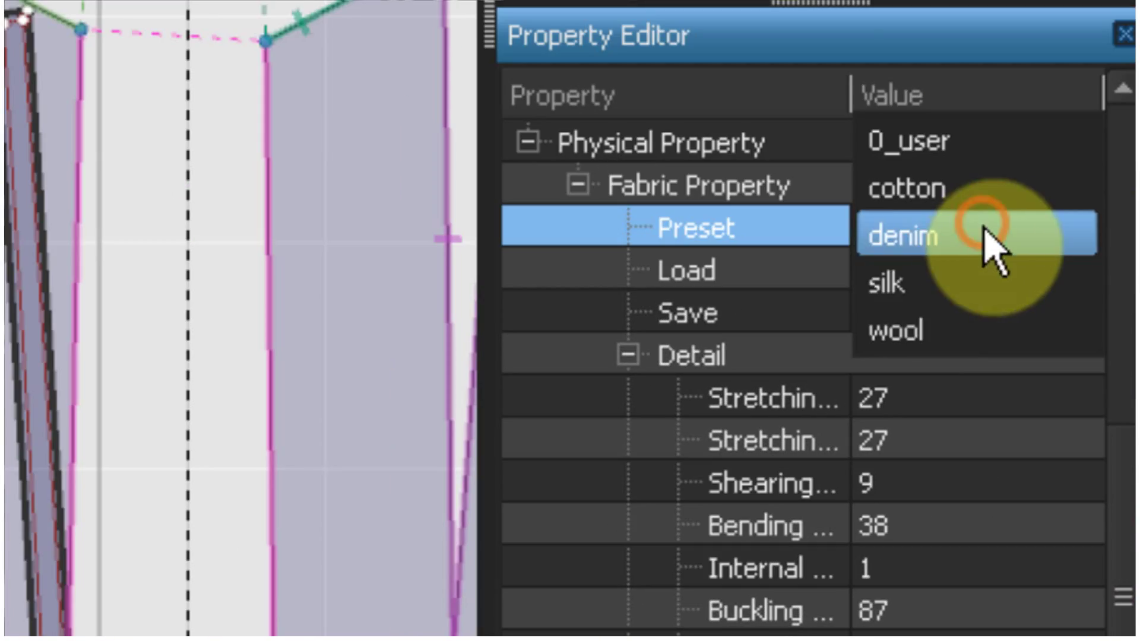
Change the fabric preset of both selected boning strips to silk
{"action": "left_click", "coordinate": [1024, 382]}
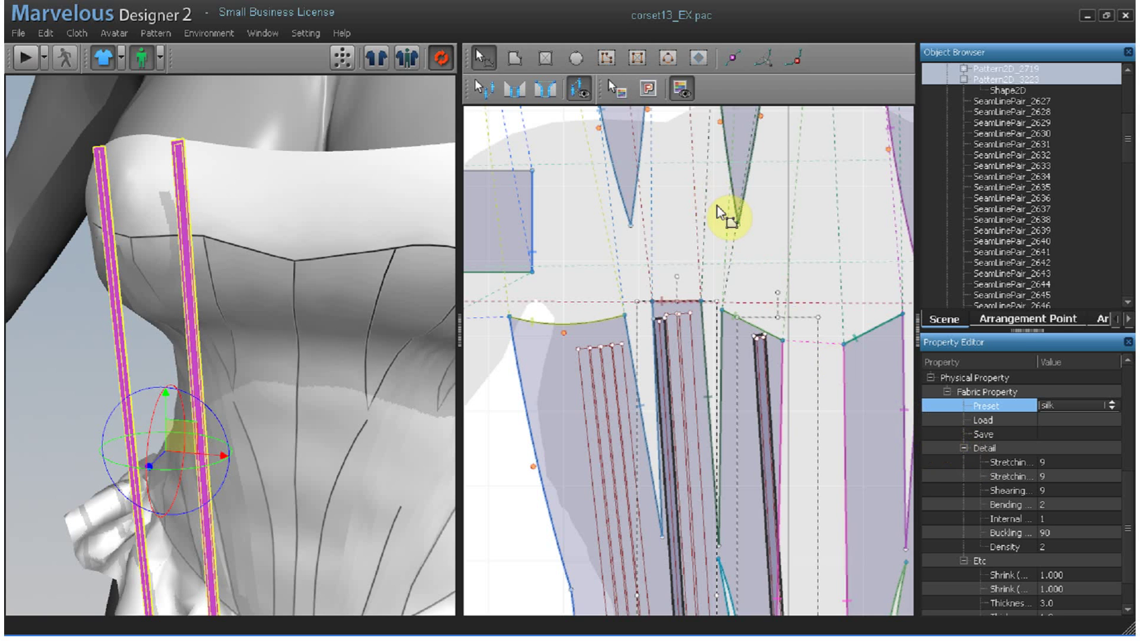
Free-sew the outline of the strip at the narrow panel's outer side edge to the adjacent internal boning outline on that panel
{"action": "left_click", "coordinate": [546, 89]}
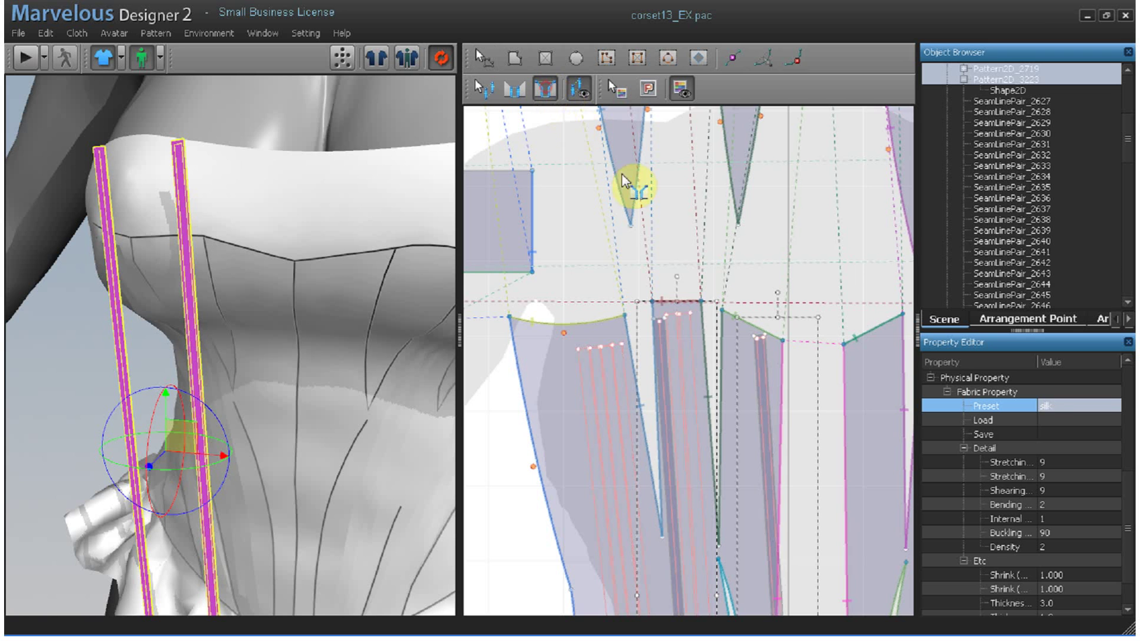
{"action": "scroll", "coordinate": [687, 305], "scroll_direction": "up", "scroll_amount": 5}
{"action": "middle_click_drag", "start_coordinate": [669, 300], "coordinate": [647, 332]}
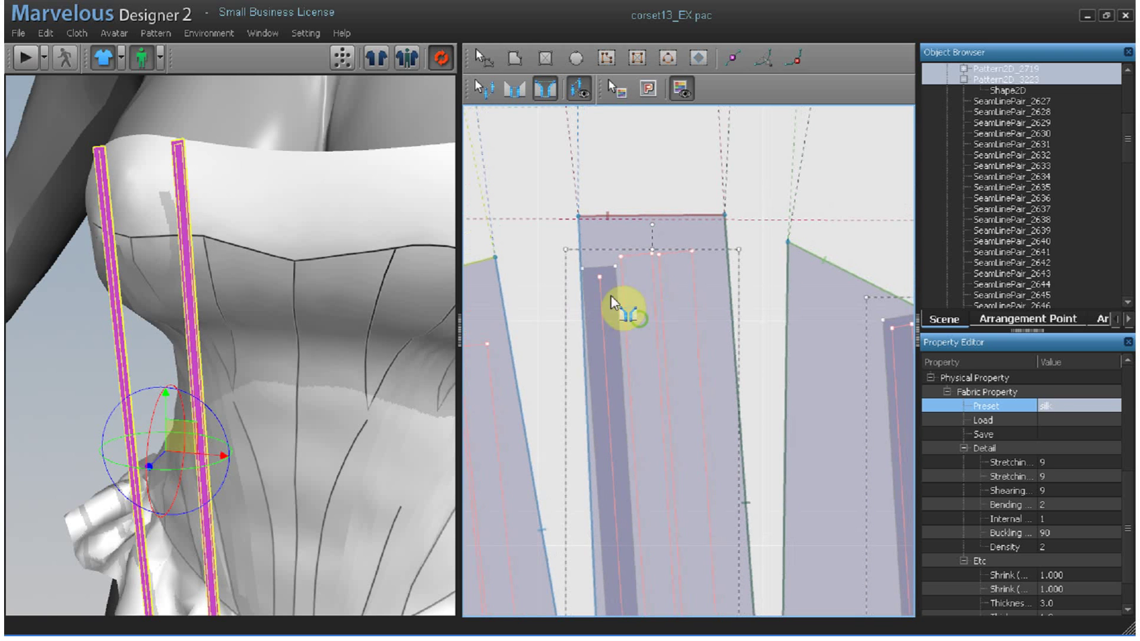
{"action": "left_click", "coordinate": [583, 269]}
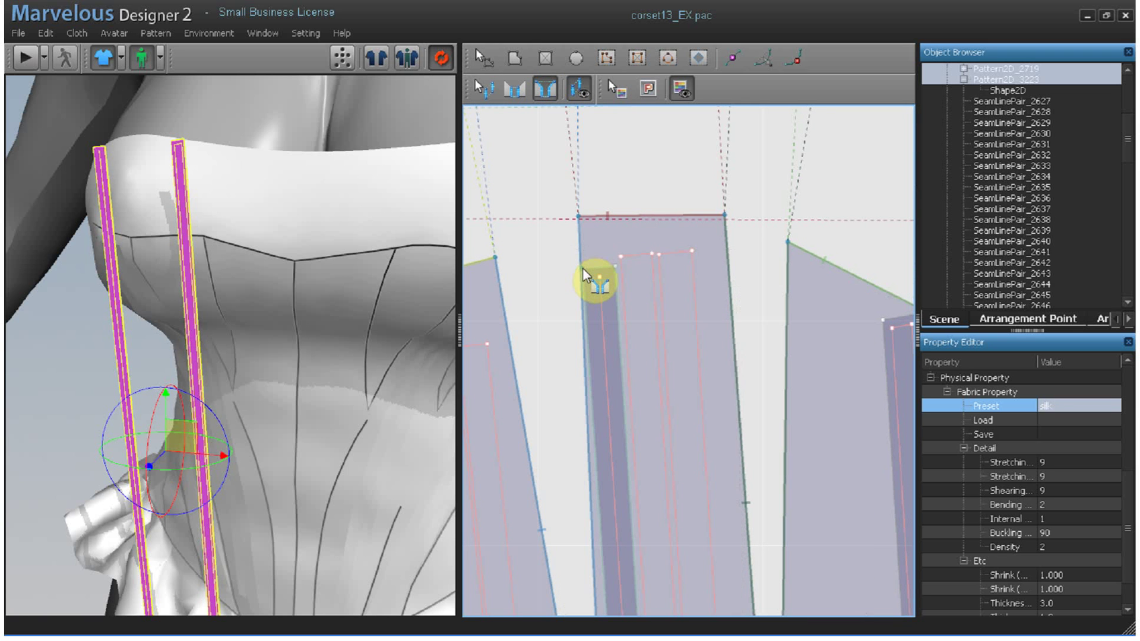
{"action": "left_click", "coordinate": [617, 255]}
{"action": "left_click", "coordinate": [796, 343]}
Free-sew the outline of the strip lying over the neighbouring panel to the second internal boning outline on the narrow panel
{"action": "middle_click_drag", "start_coordinate": [785, 313], "coordinate": [669, 283]}
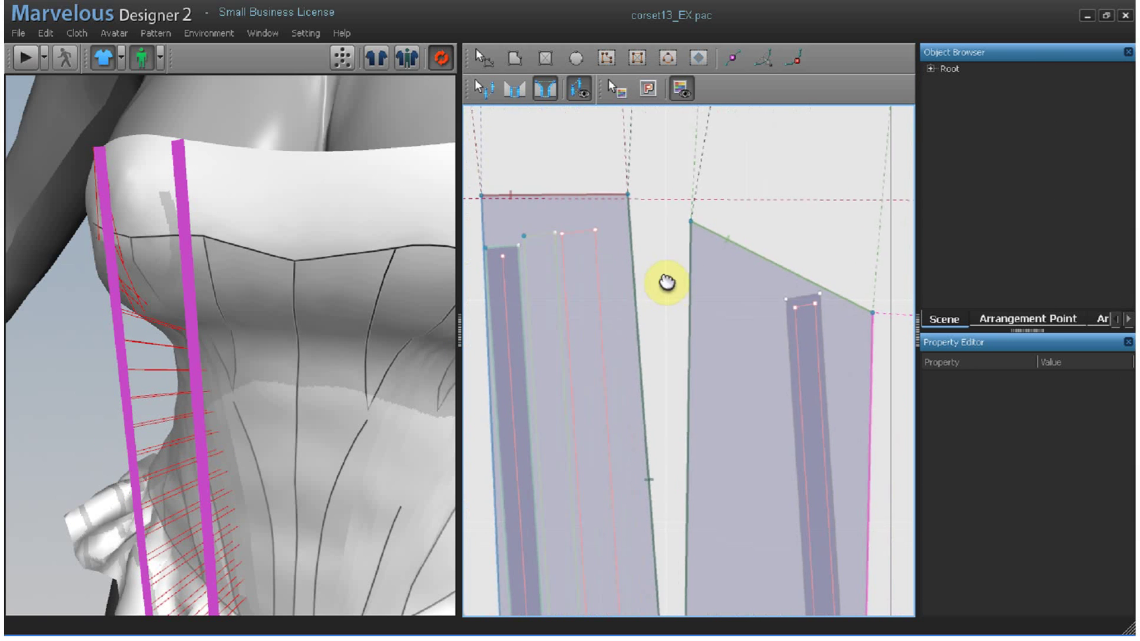
{"action": "left_click", "coordinate": [783, 293]}
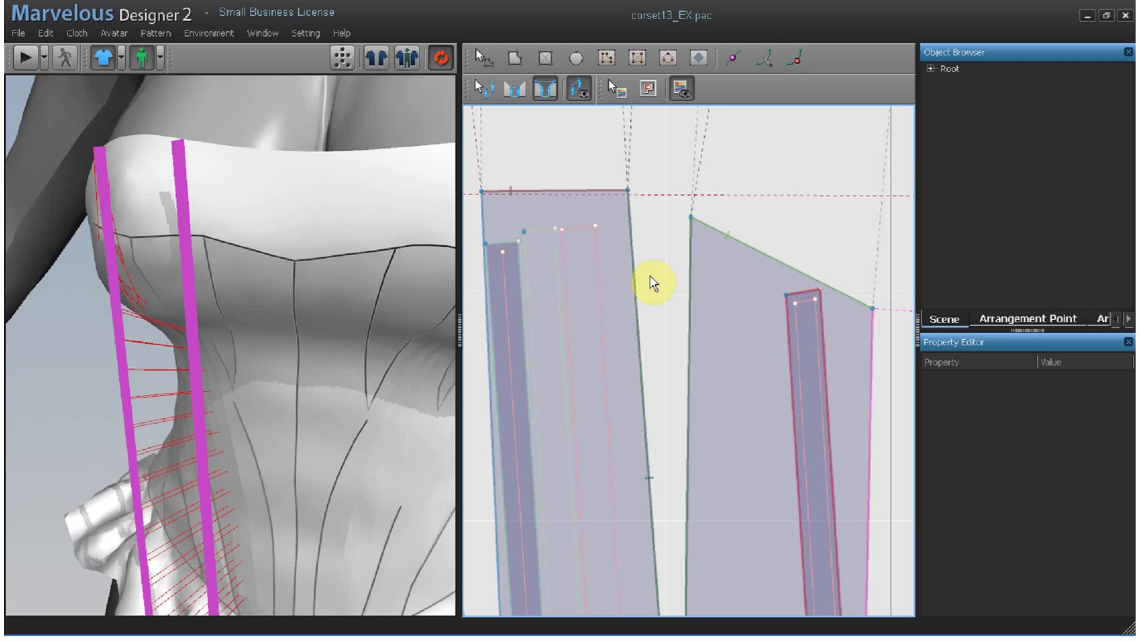
{"action": "left_click", "coordinate": [562, 229]}
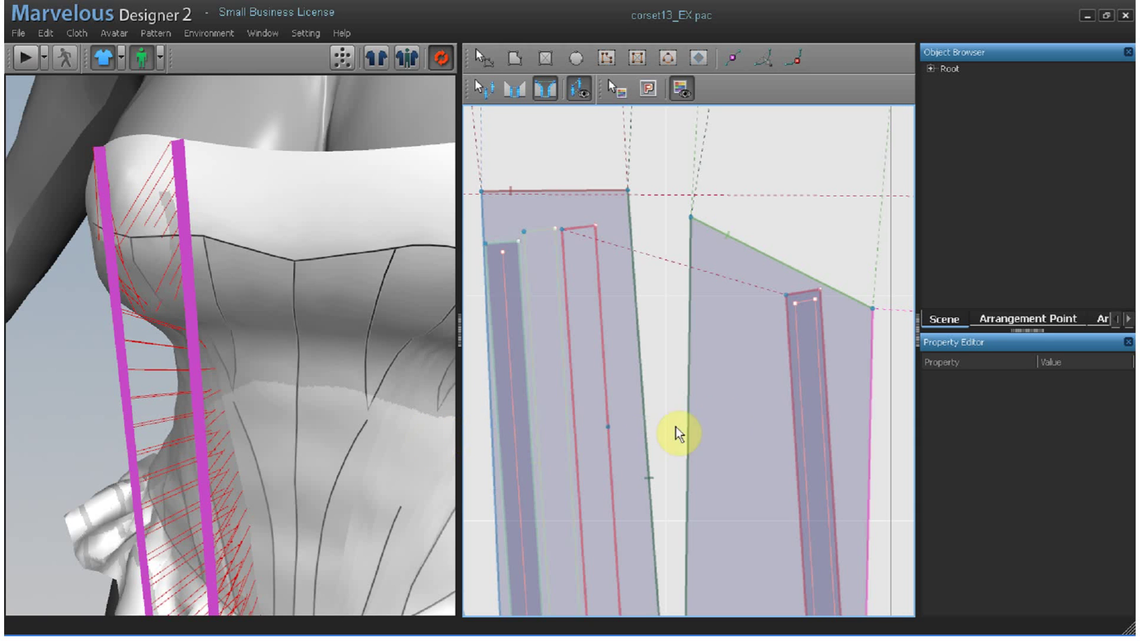
Simulate the garment until both boning strips are pulled onto the corset, stop the simulation and inspect their fit
{"action": "scroll", "coordinate": [311, 409], "scroll_direction": "down", "scroll_amount": 5}
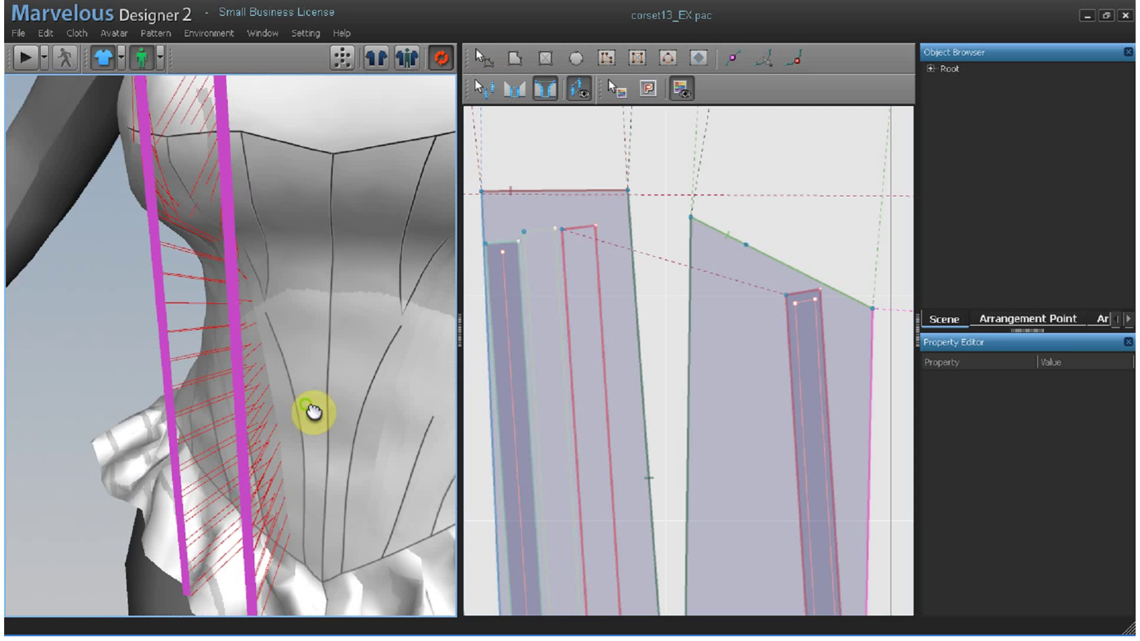
{"action": "middle_click_drag", "start_coordinate": [299, 386], "coordinate": [267, 409]}
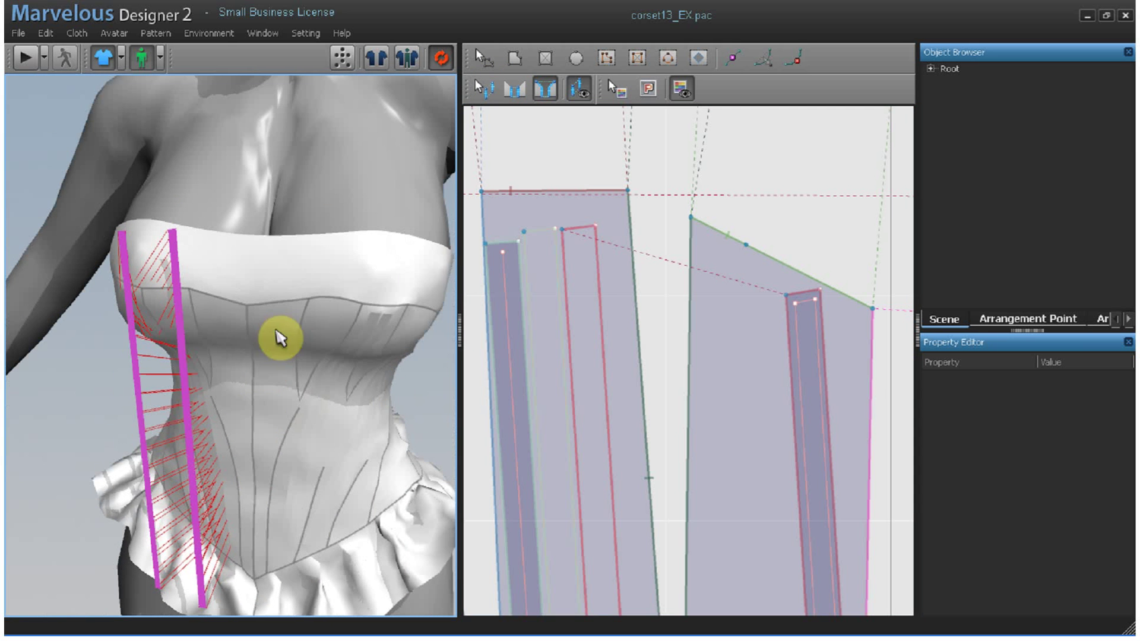
{"action": "left_click", "coordinate": [23, 59]}
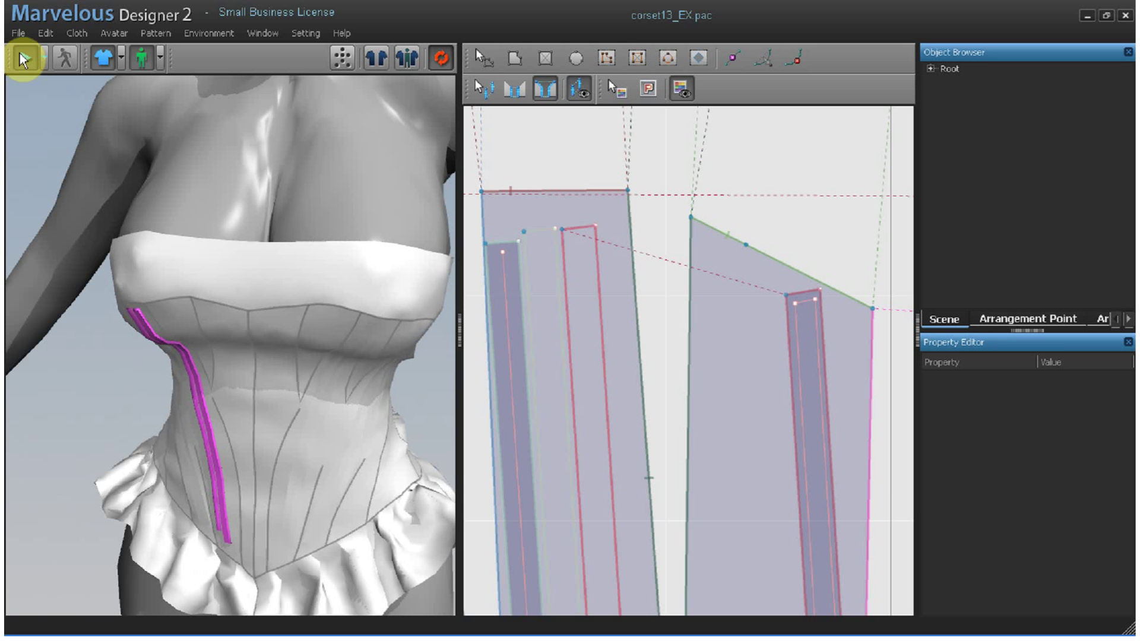
{"action": "left_click", "coordinate": [21, 58]}
{"action": "scroll", "coordinate": [113, 397], "scroll_direction": "up", "scroll_amount": 2}
{"action": "scroll", "coordinate": [111, 397], "scroll_direction": "down", "scroll_amount": 4}
{"action": "right_click_drag", "start_coordinate": [95, 380], "coordinate": [127, 349]}
{"action": "scroll", "coordinate": [127, 349], "scroll_direction": "down", "scroll_amount": 5}
{"action": "scroll", "coordinate": [133, 356], "scroll_direction": "up", "scroll_amount": 6}
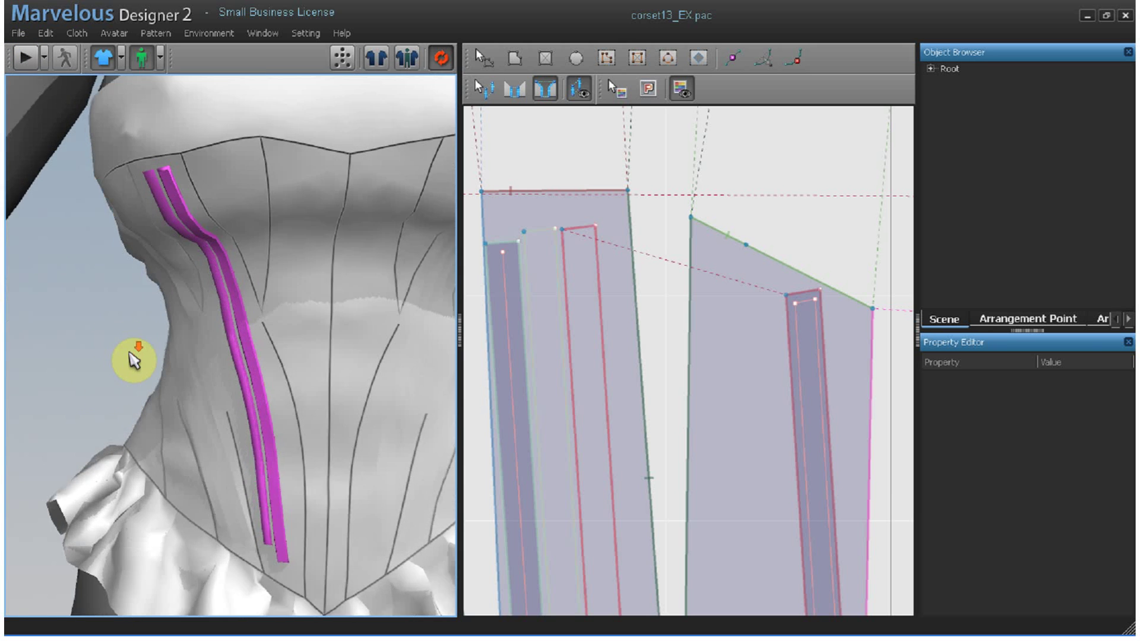